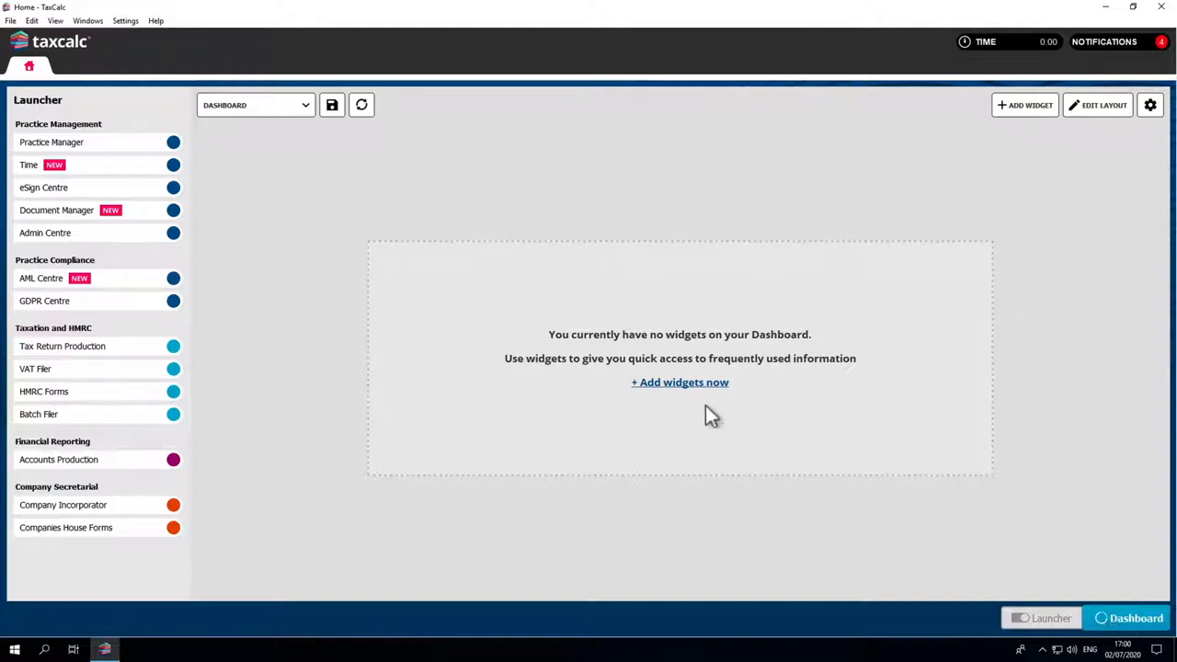
# Add the "Tasks assigned to me" and "Client Counter" widgets to the empty dashboard
pyautogui.click(692, 384)
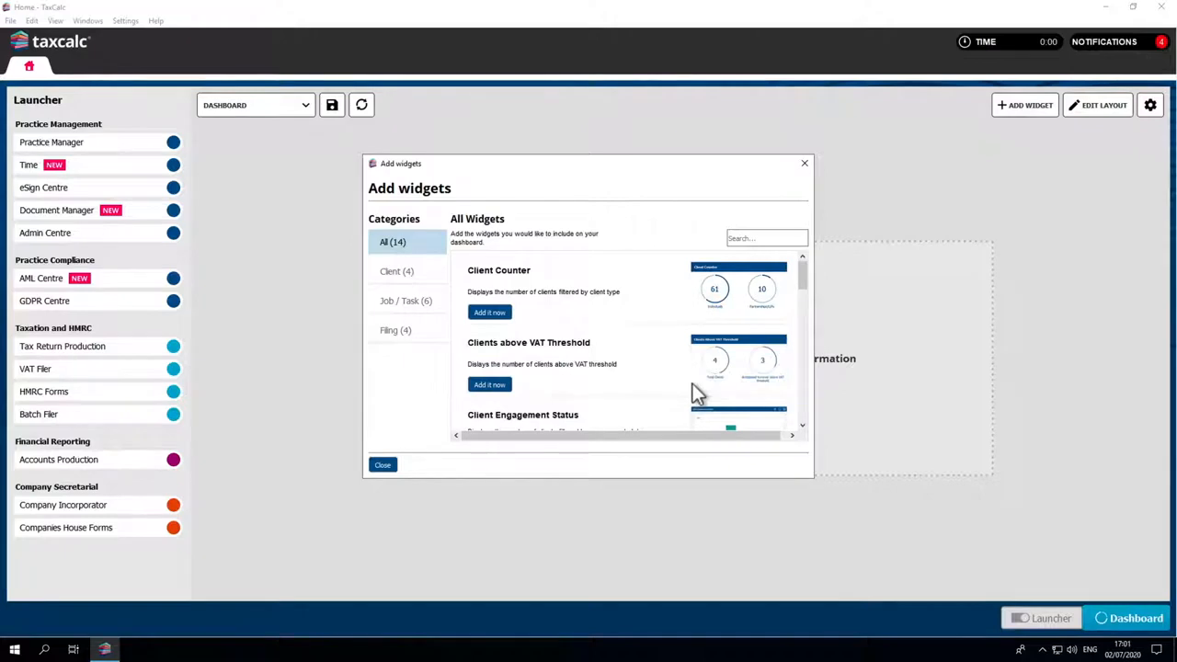
pyautogui.click(433, 300)
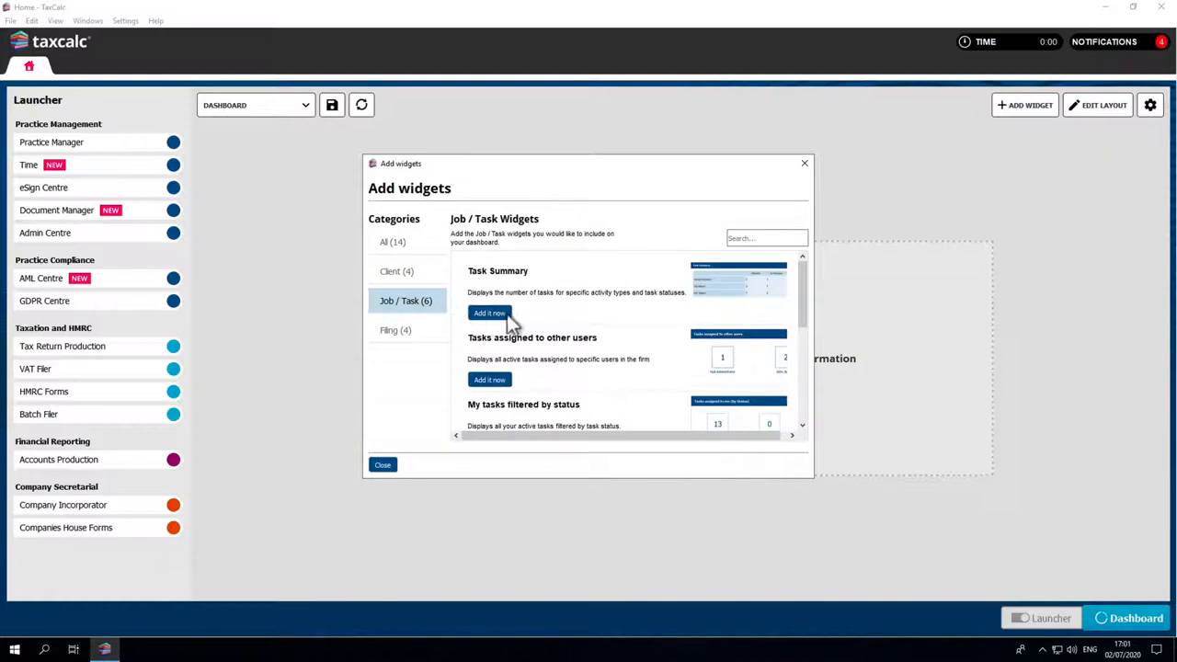
pyautogui.scroll(-3, 546, 318)
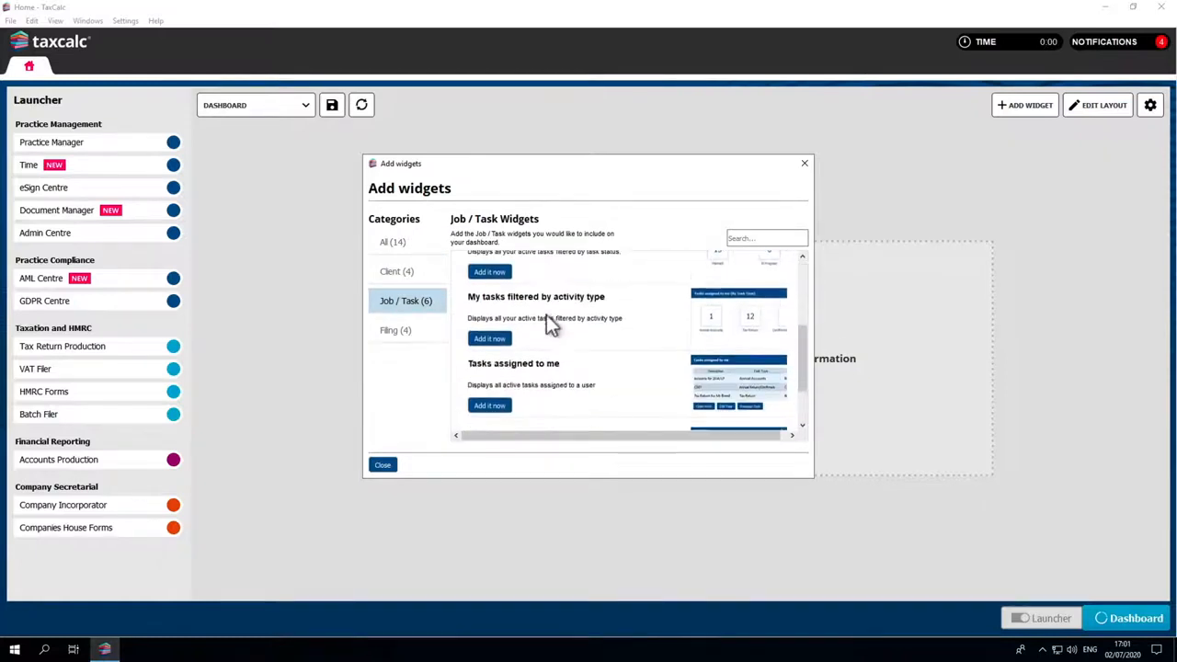
pyautogui.click(490, 405)
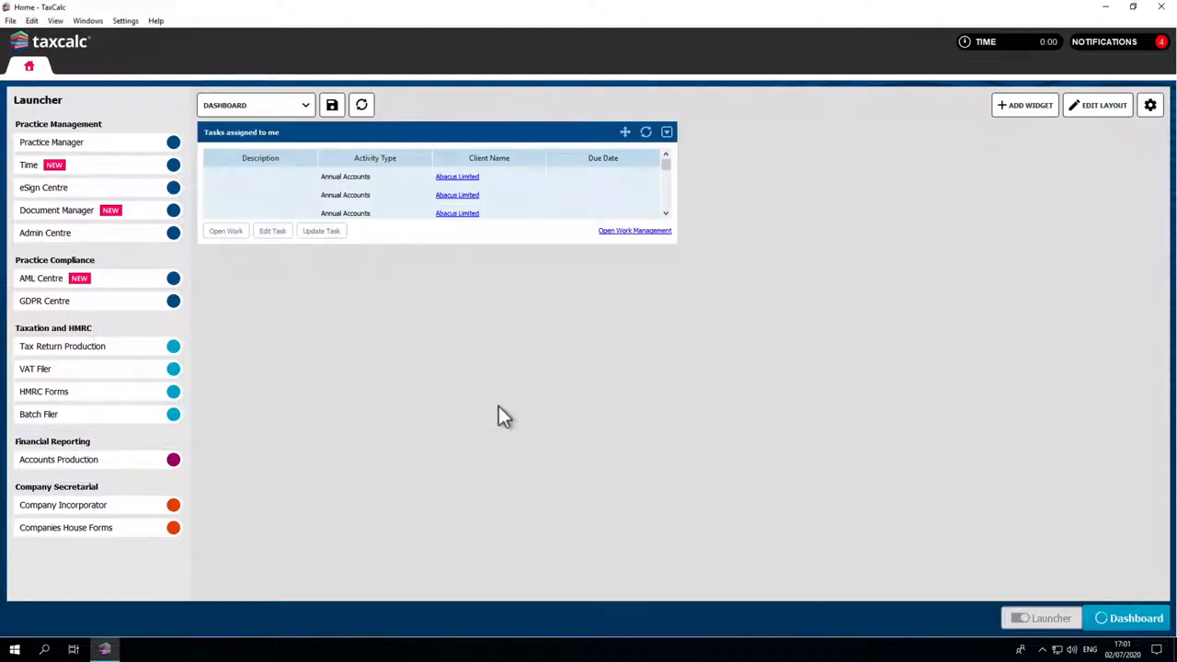
pyautogui.click(1024, 115)
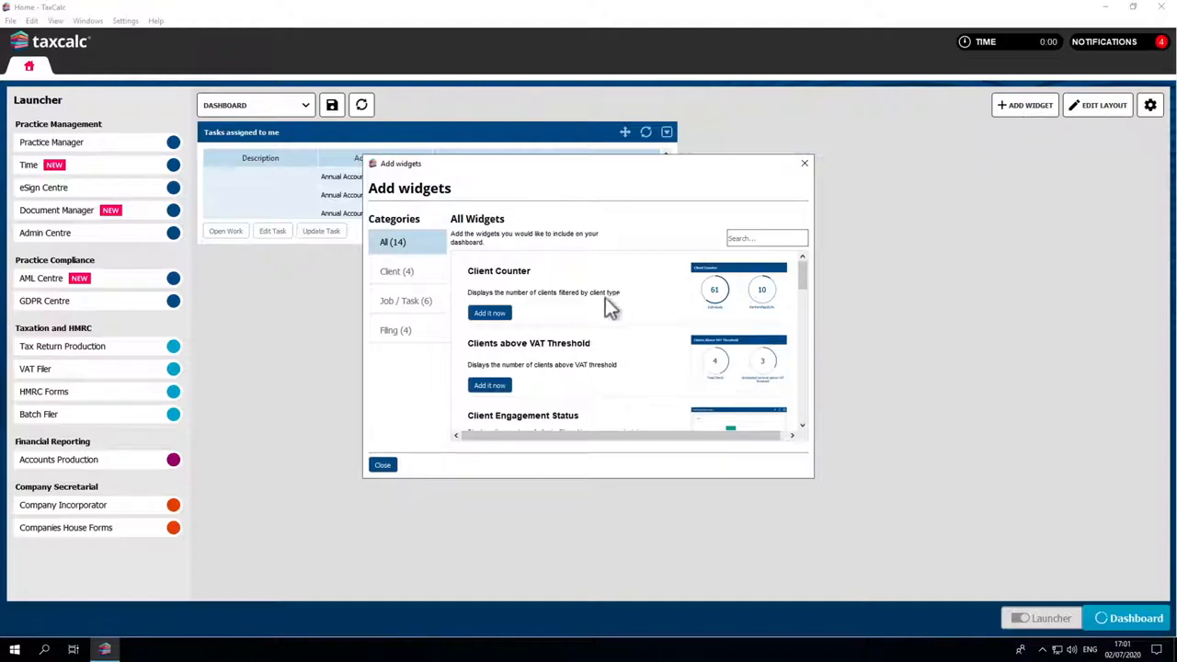
pyautogui.click(507, 312)
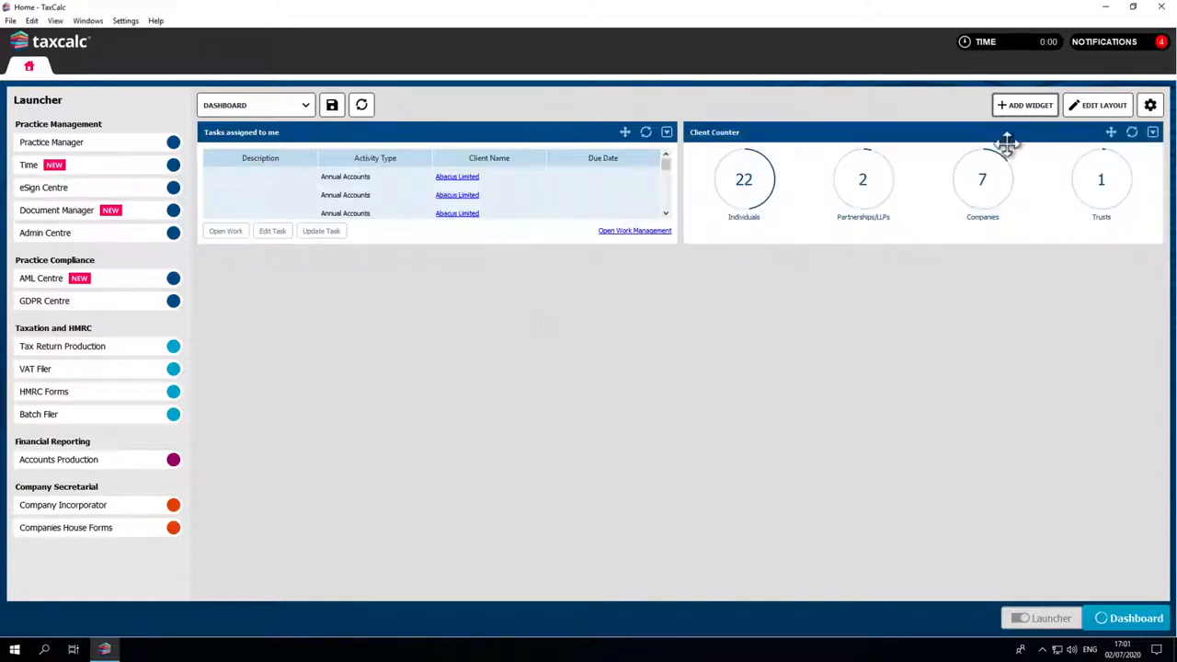
# Add the Filing Status widget to the dashboard and place it beneath the Client Counter widget
pyautogui.click(1029, 107)
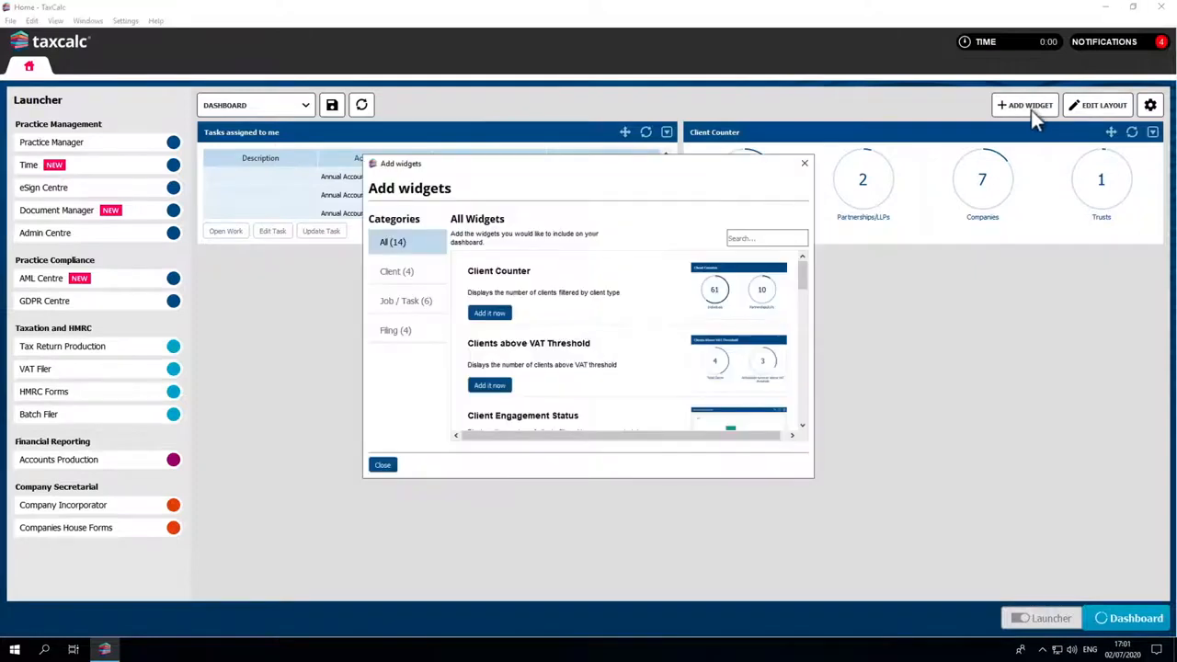
pyautogui.click(410, 330)
pyautogui.click(479, 313)
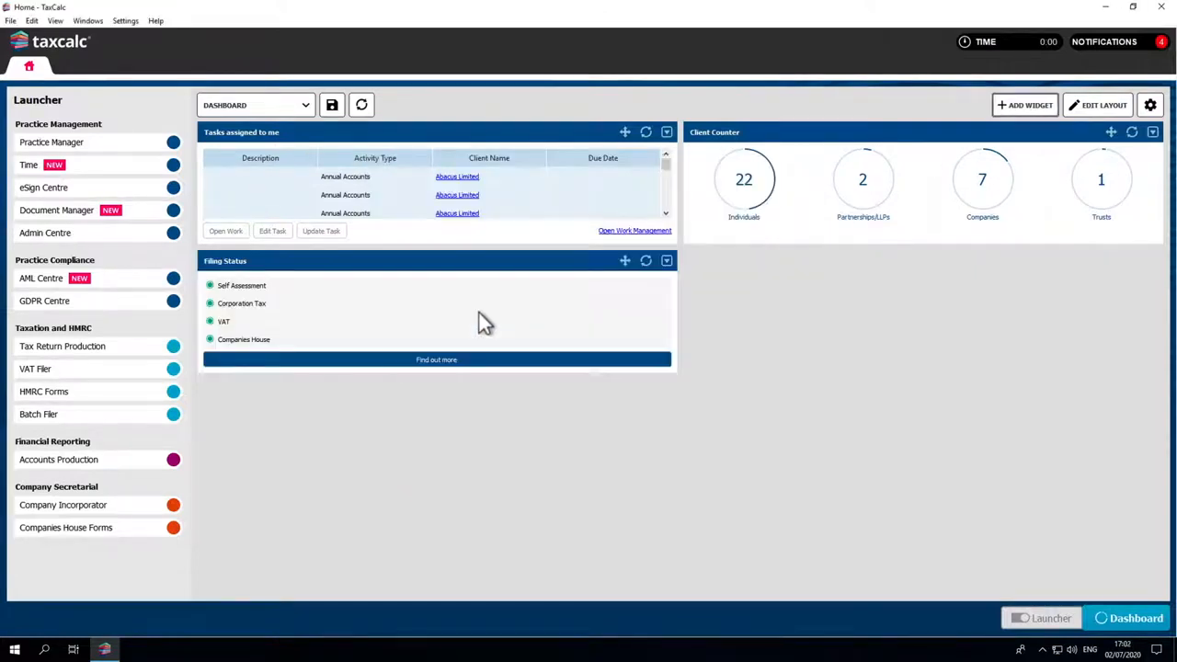
pyautogui.moveTo(477, 262); pyautogui.dragTo(939, 268)
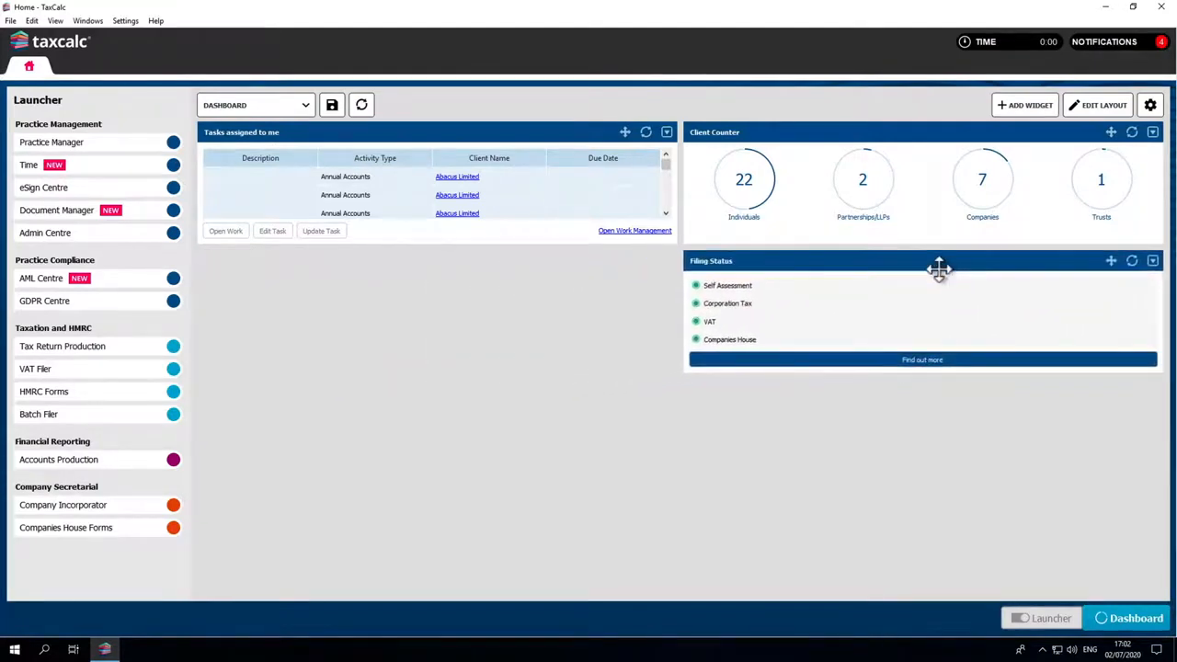
# Increase the height of the "Tasks assigned to me" widget by one unit and save its properties
pyautogui.click(667, 133)
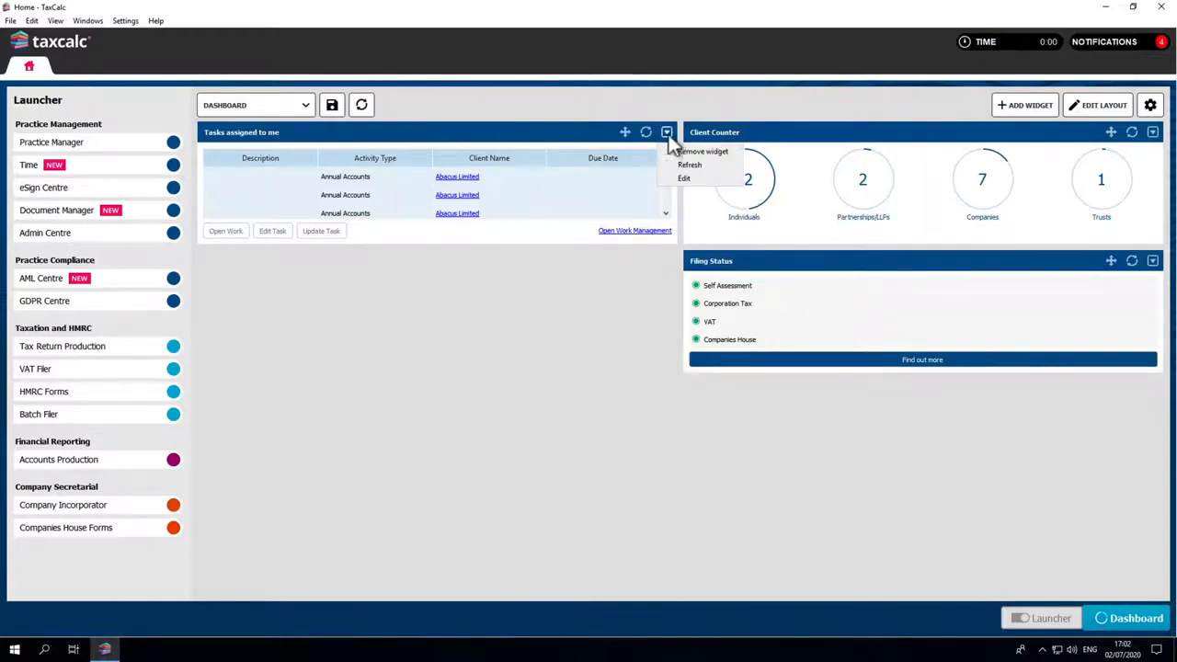
pyautogui.click(679, 179)
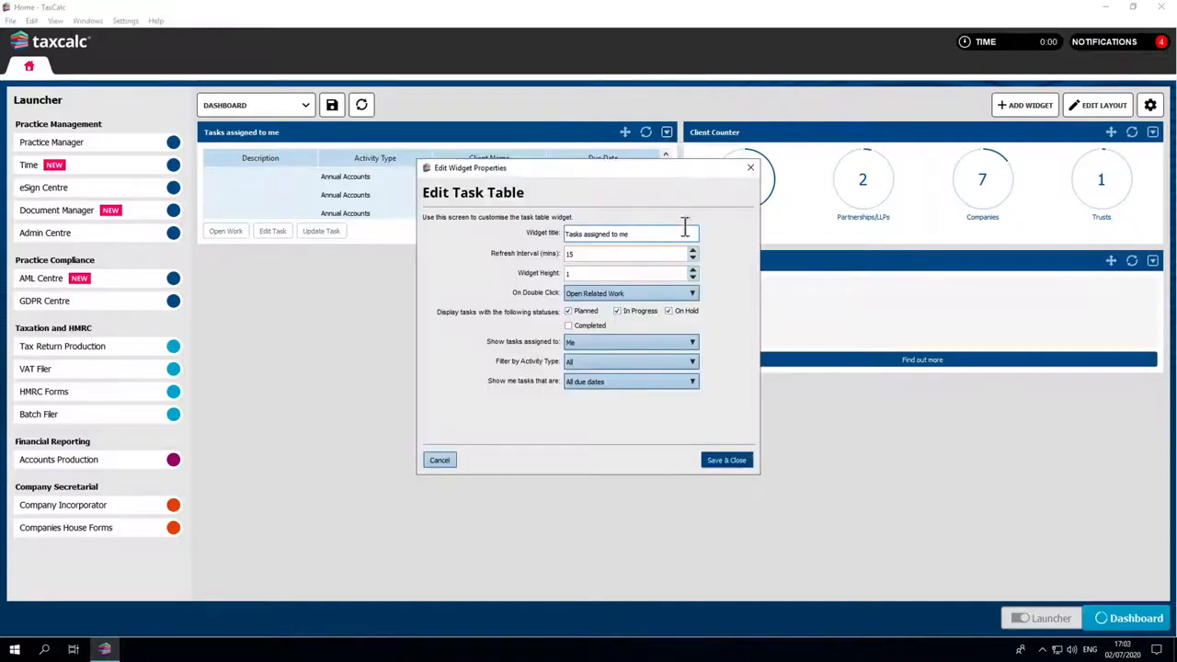
pyautogui.click(691, 270)
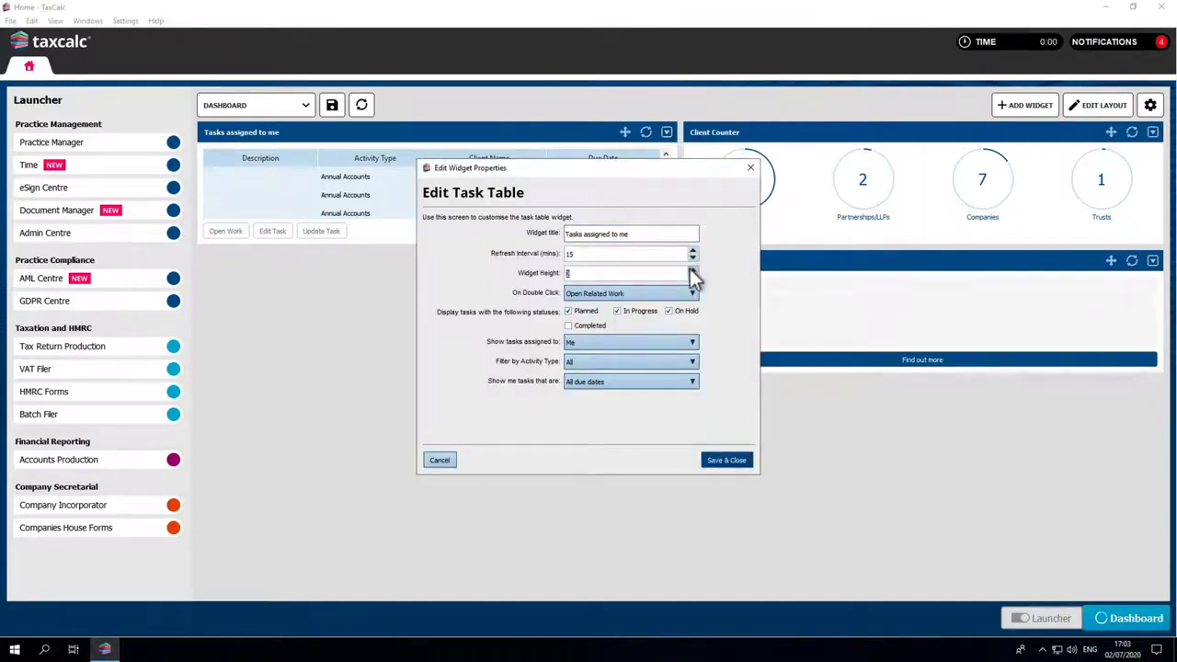
pyautogui.click(715, 461)
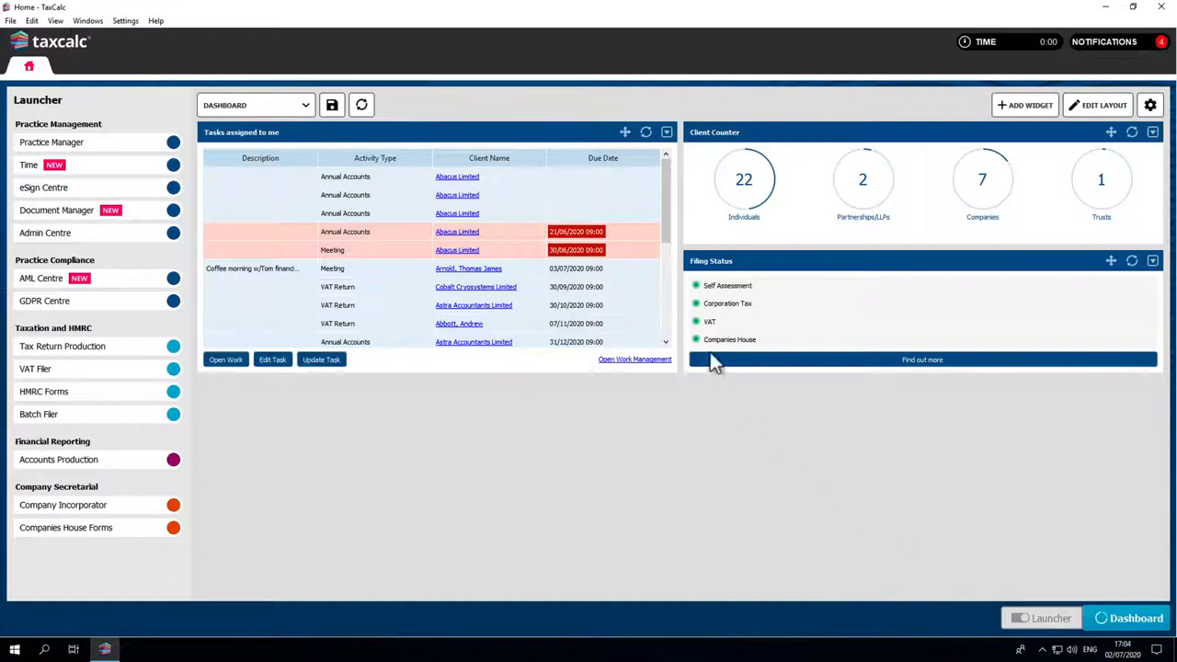
# Open the work behind Abacus Limited's Annual Accounts task due 21/06/2020, and return to the dashboard
pyautogui.click(649, 236)
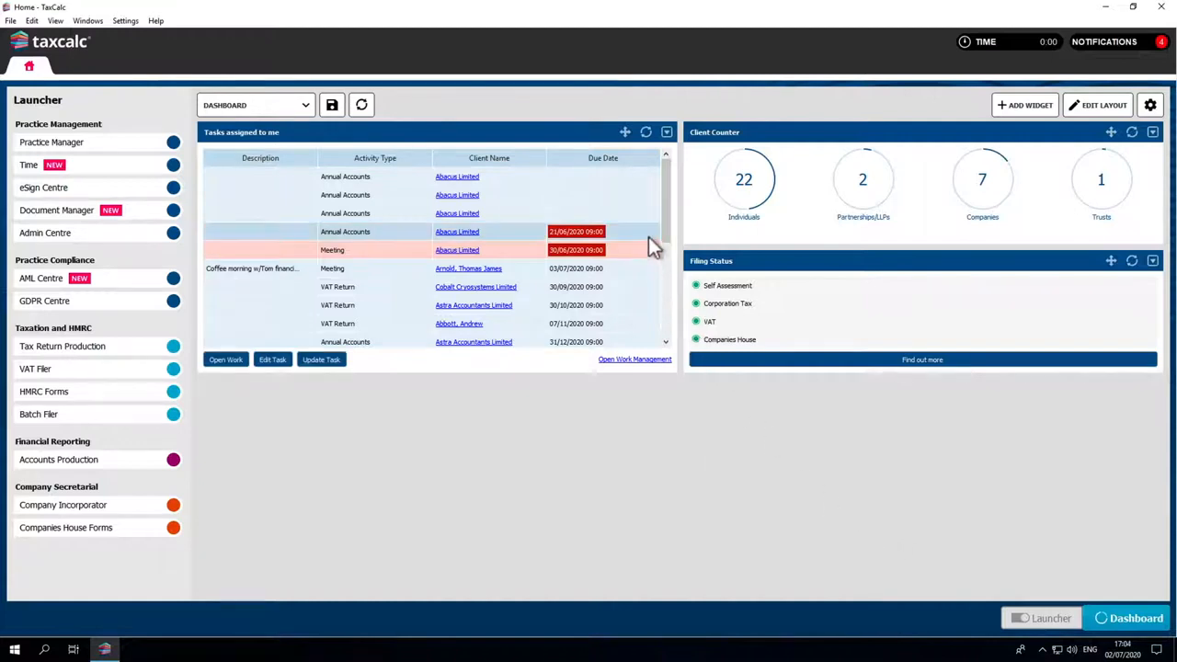
pyautogui.click(235, 360)
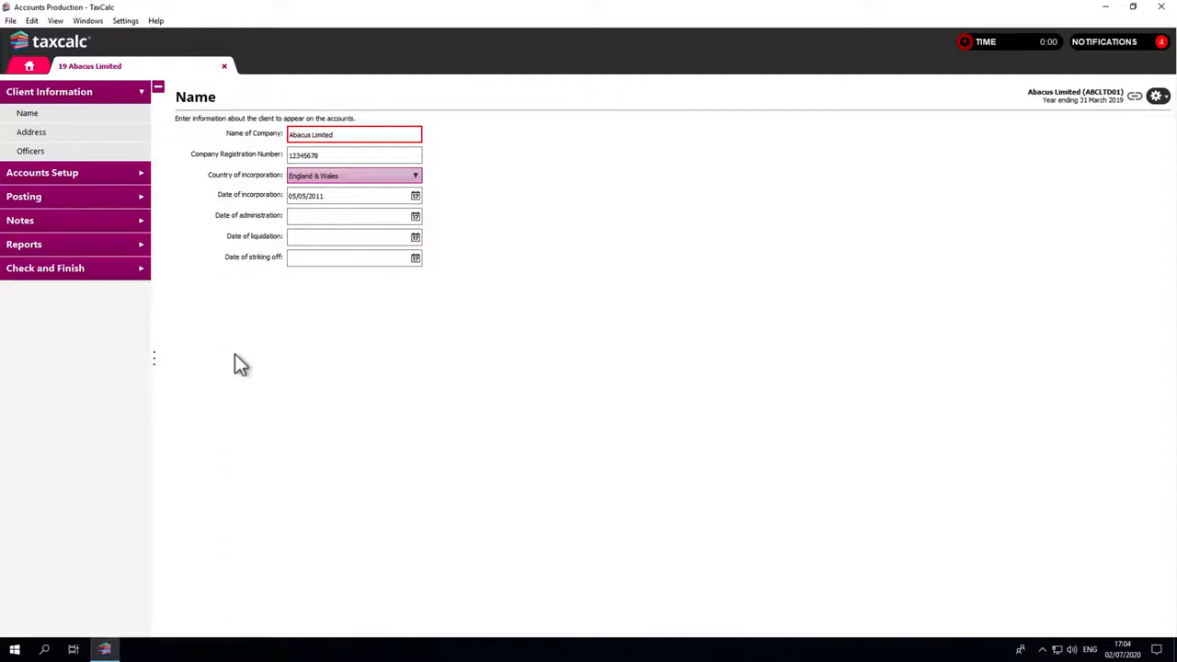
pyautogui.click(29, 66)
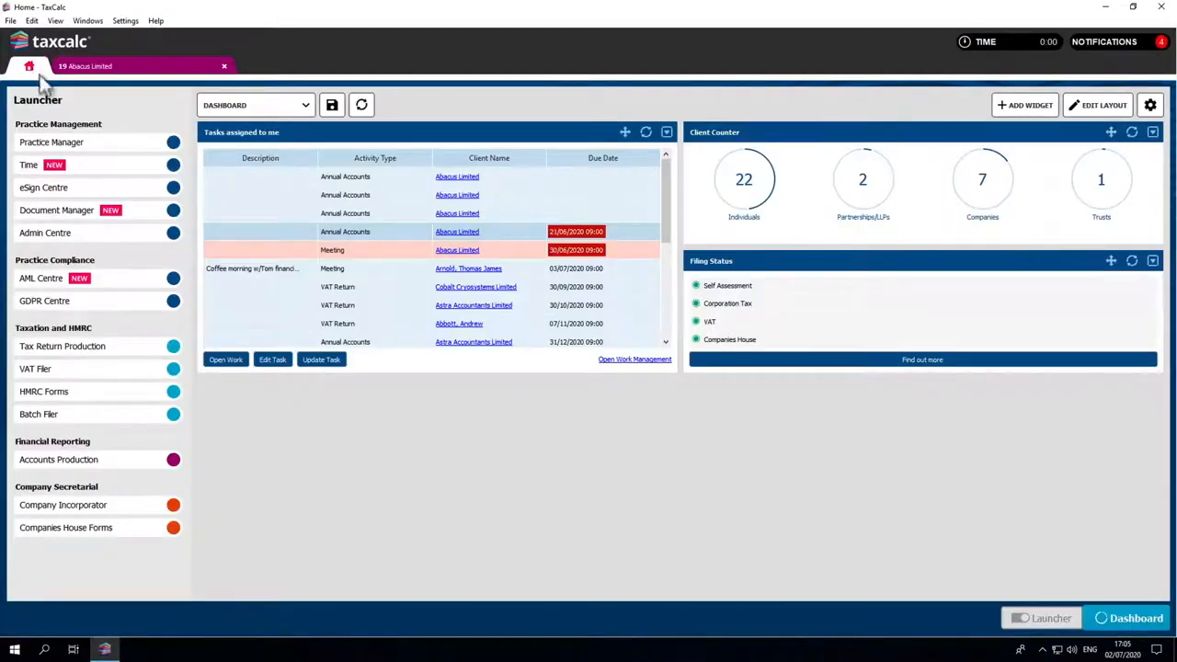
# Open Work Management from the tasks widget, and show the available result filters before collapsing them
pyautogui.click(606, 366)
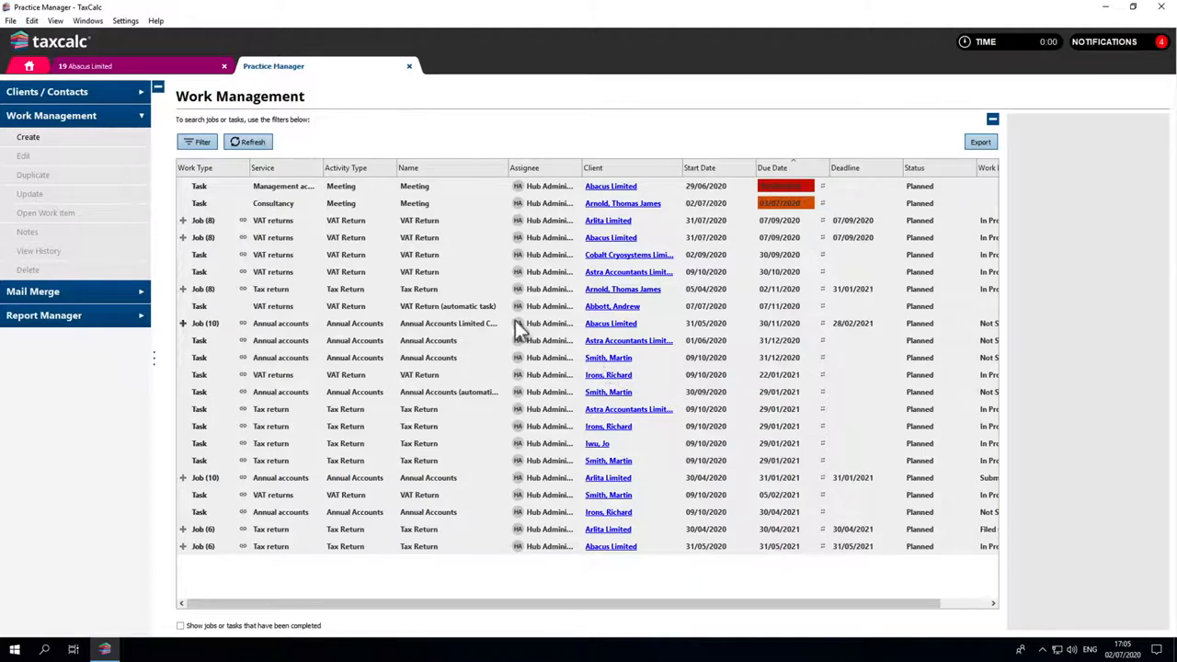
pyautogui.click(206, 141)
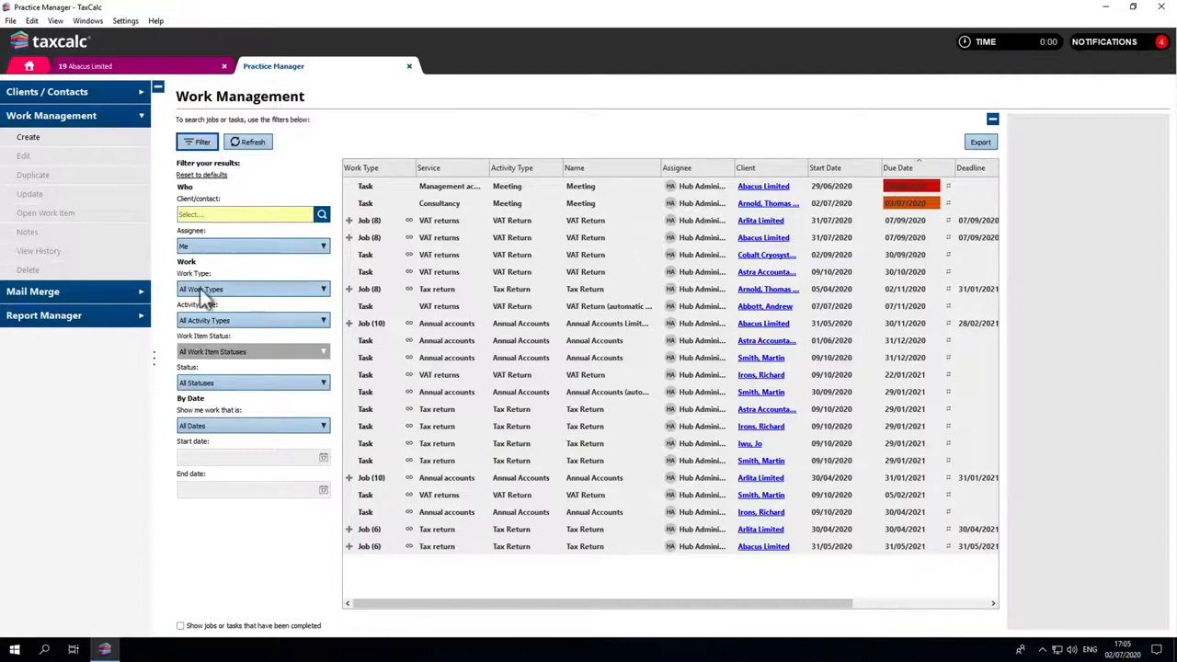
pyautogui.click(201, 142)
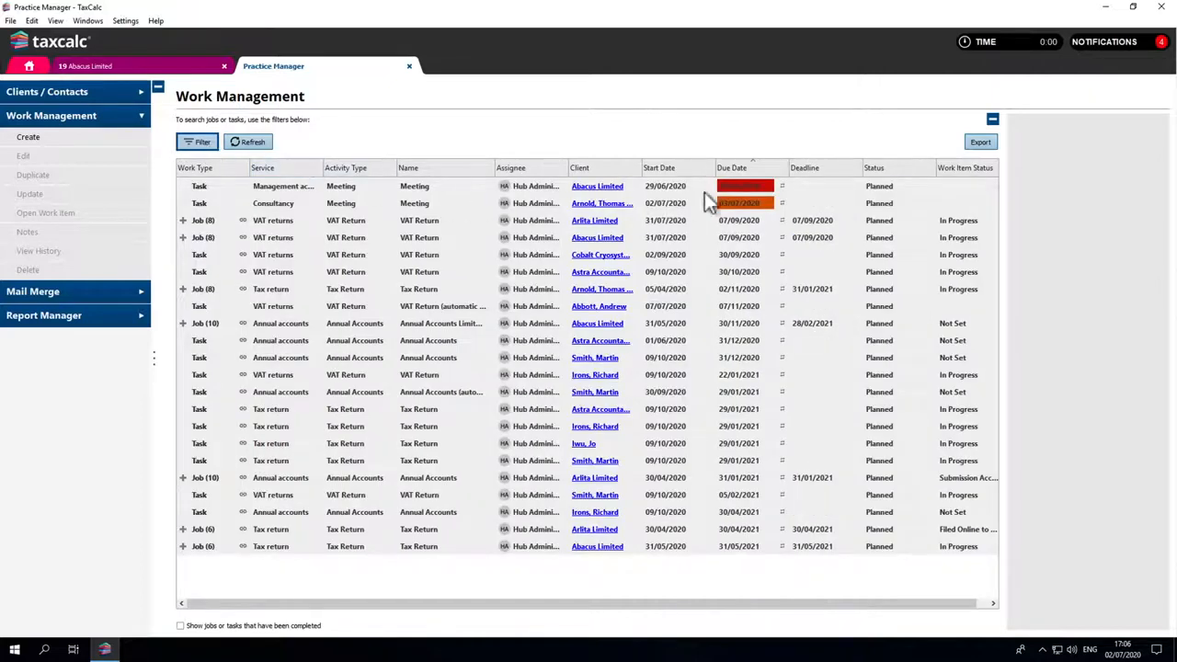
# Show completed jobs and tasks briefly, and hide the Work Item Status column in the work list
pyautogui.moveTo(723, 196)
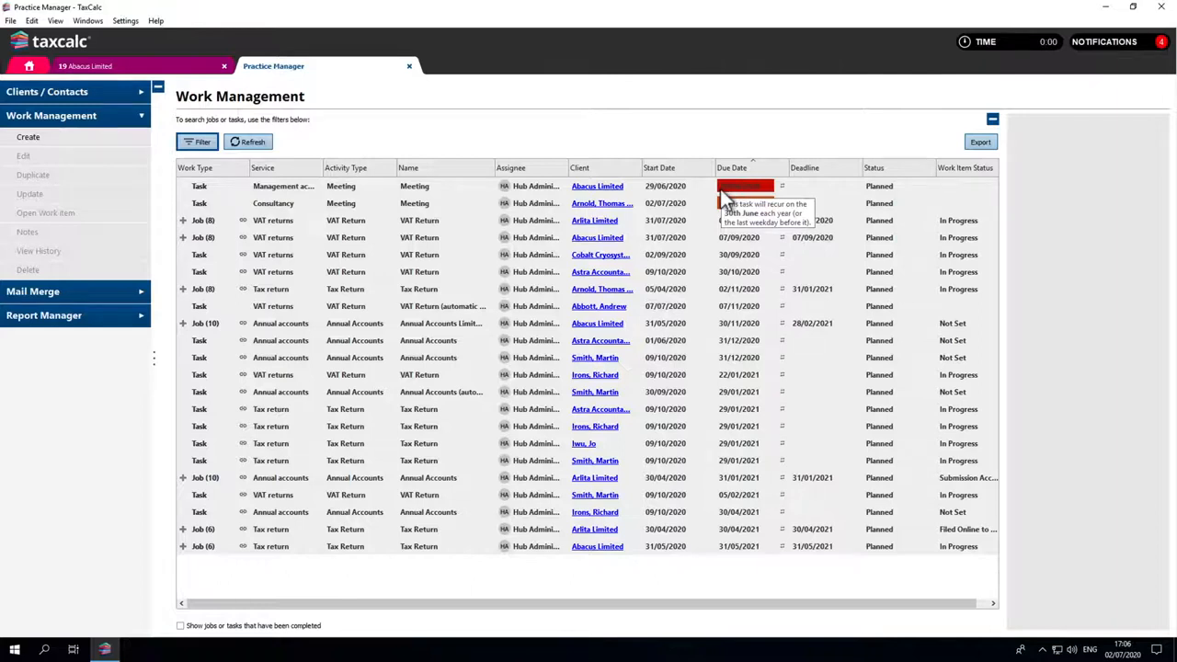
pyautogui.click(181, 627)
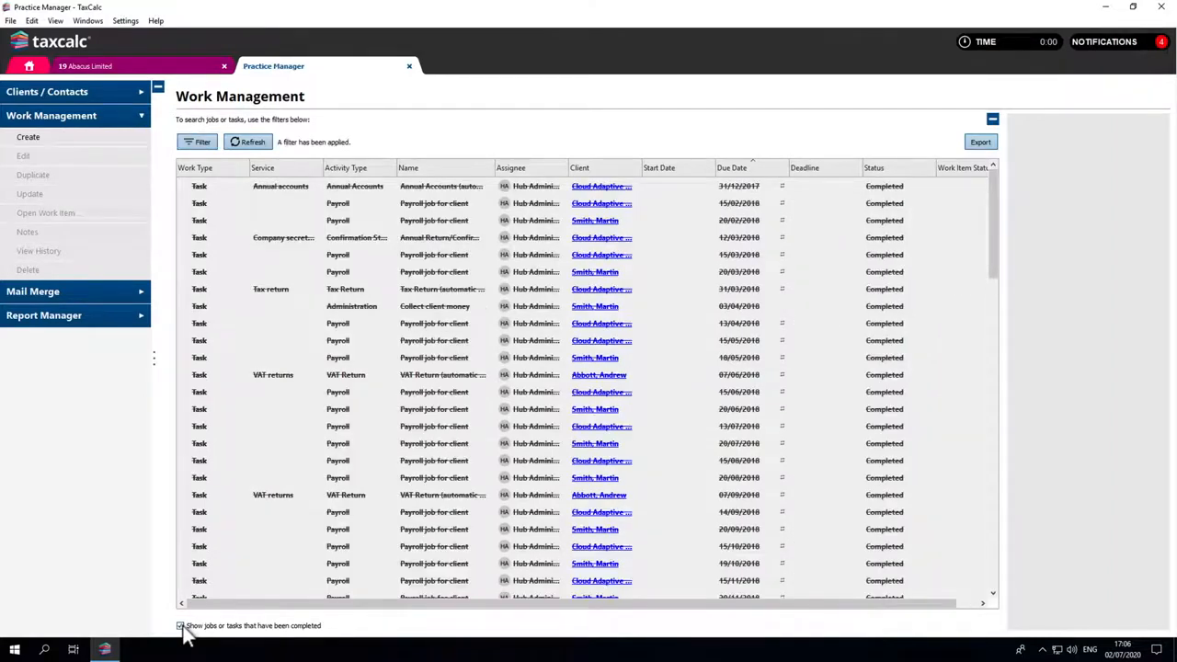
pyautogui.click(181, 626)
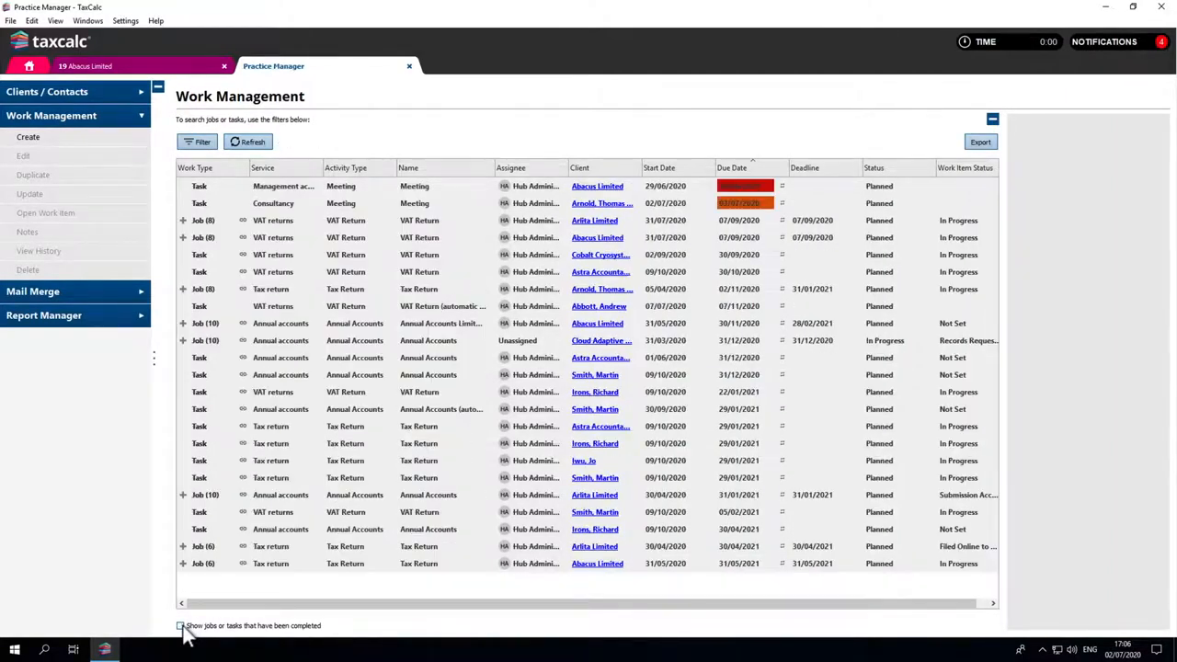
pyautogui.rightClick(953, 173)
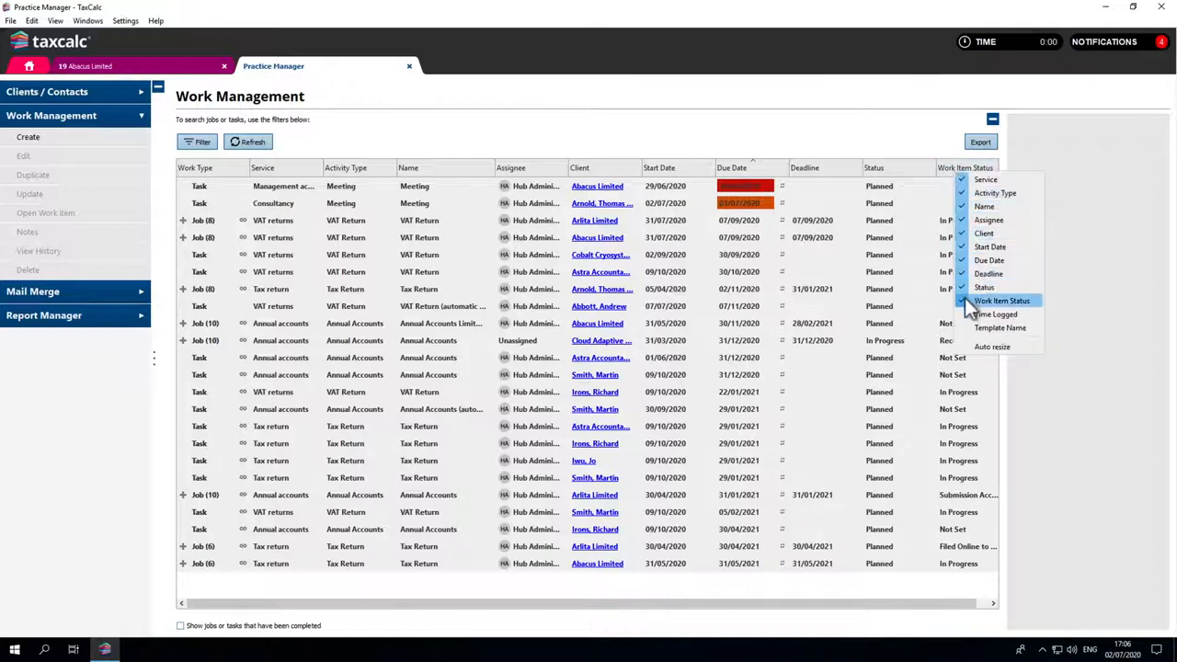
pyautogui.click(1000, 301)
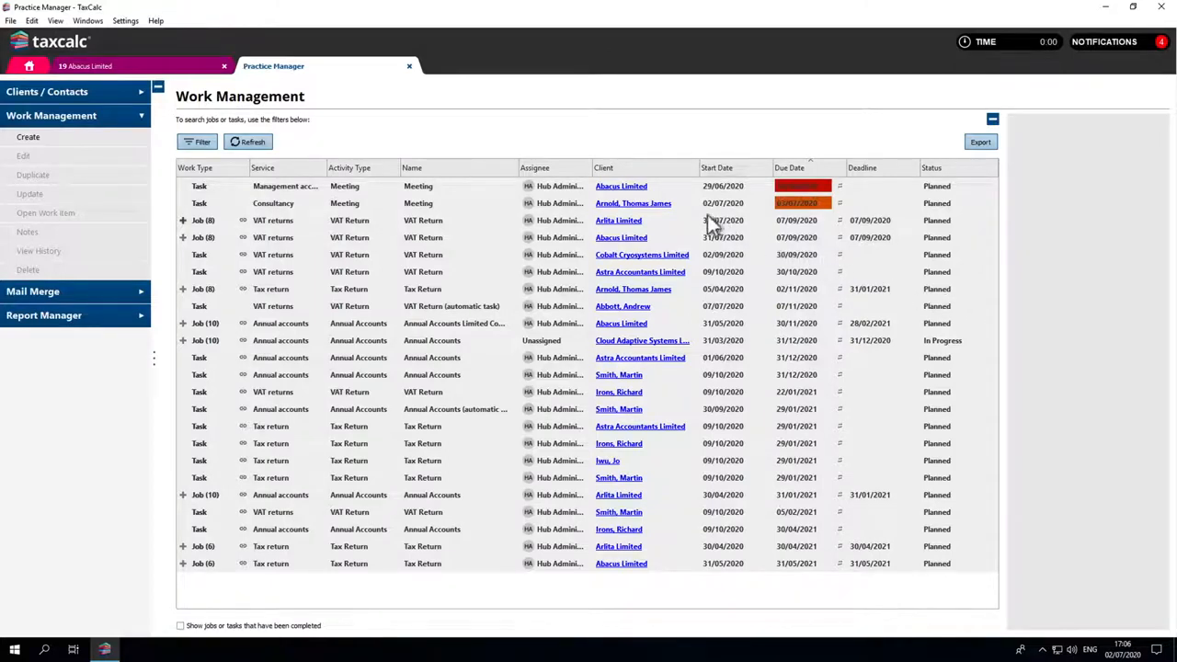
# View the client summary of Abacus Limited from the work list, and return to Work Management
pyautogui.click(648, 186)
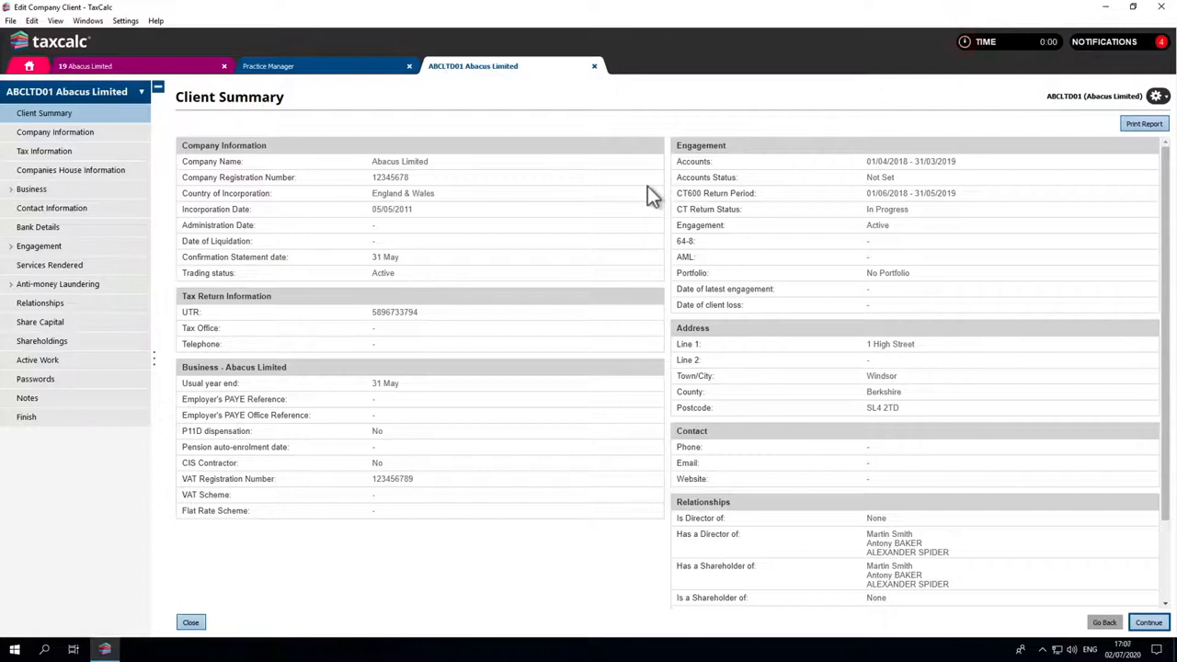
pyautogui.click(391, 68)
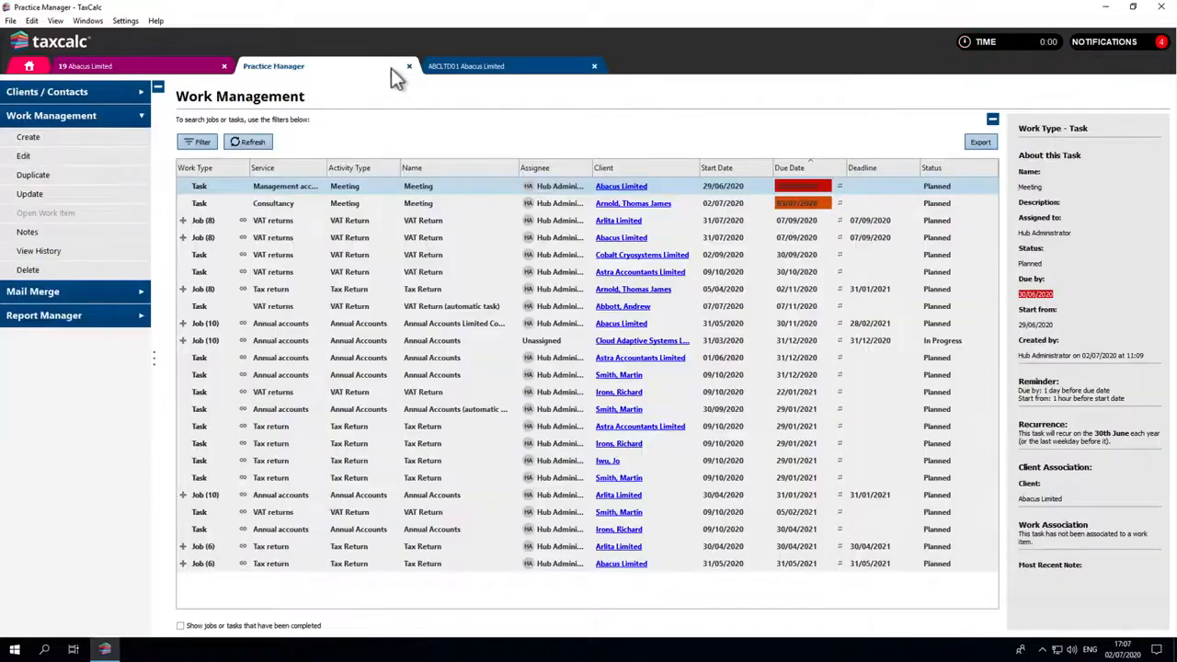
# Start creating a new task with the Tax Return activity type and name it "Tax Return 2020"
pyautogui.click(136, 143)
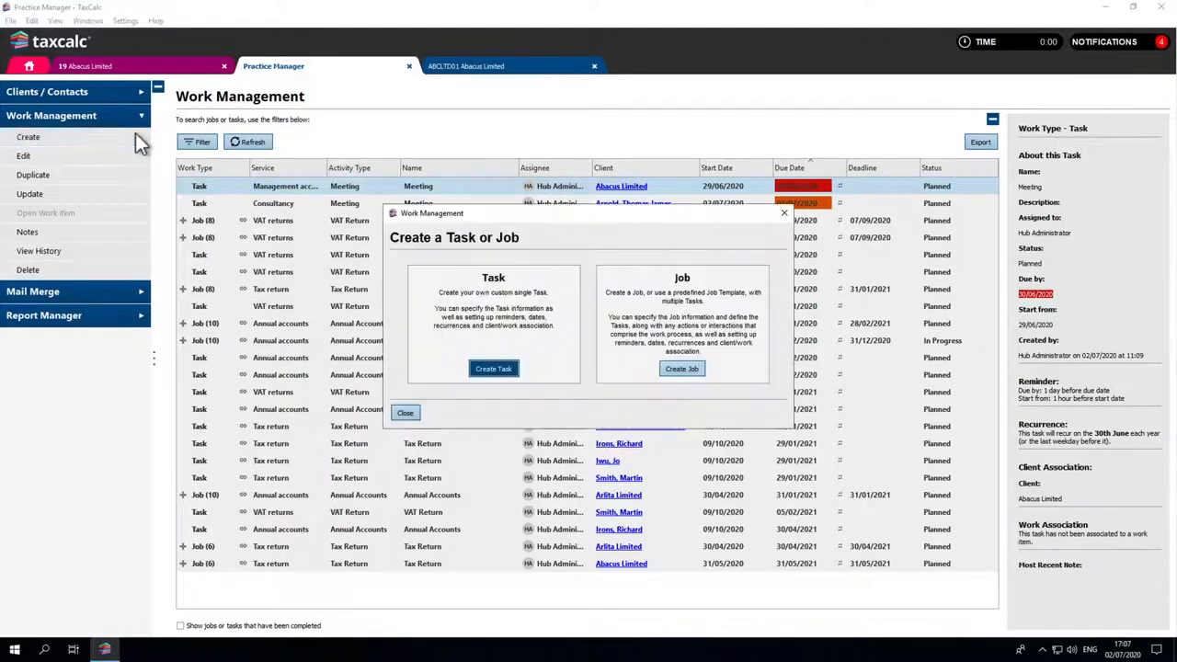
pyautogui.click(482, 368)
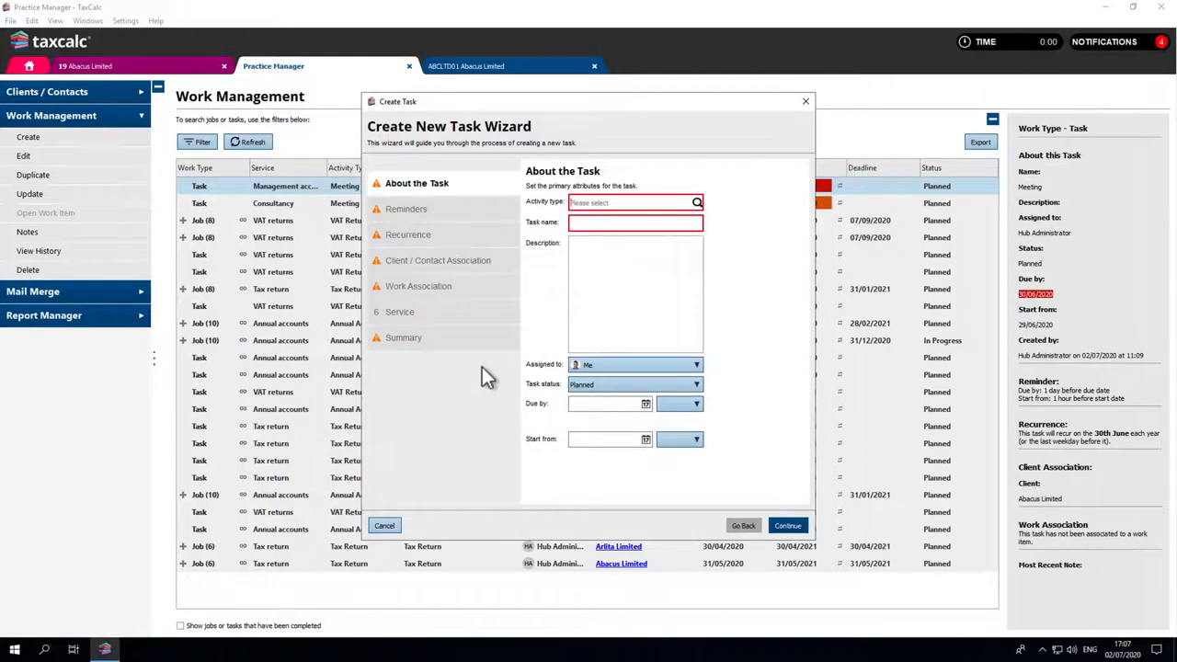
pyautogui.click(590, 204)
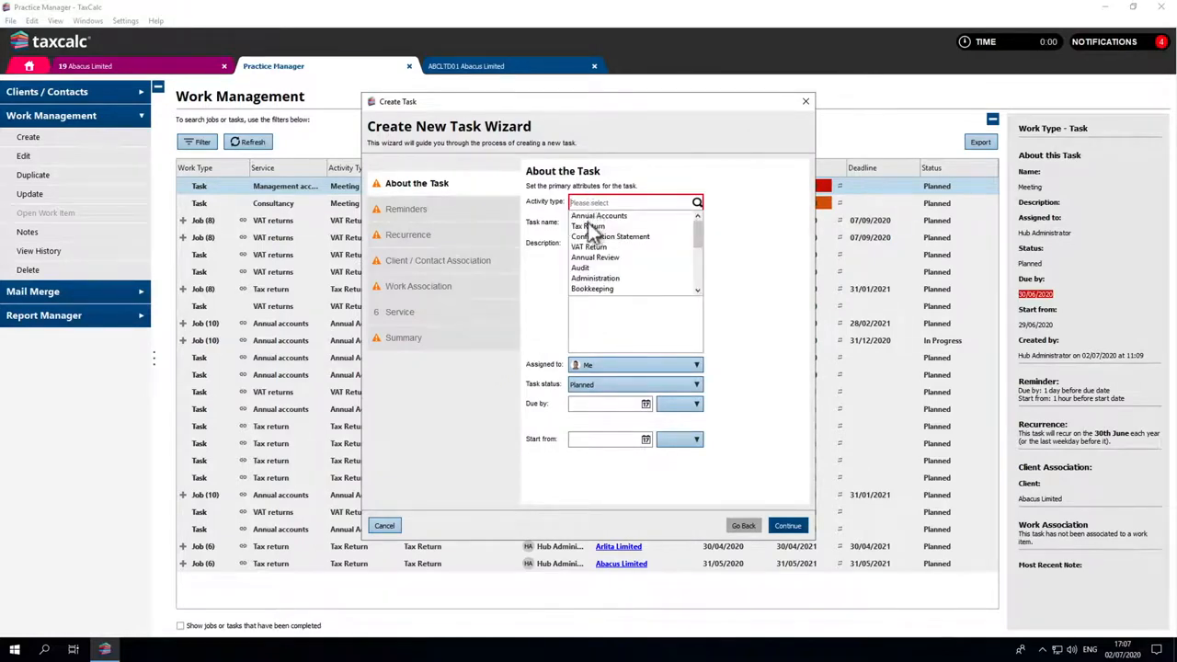
pyautogui.click(589, 226)
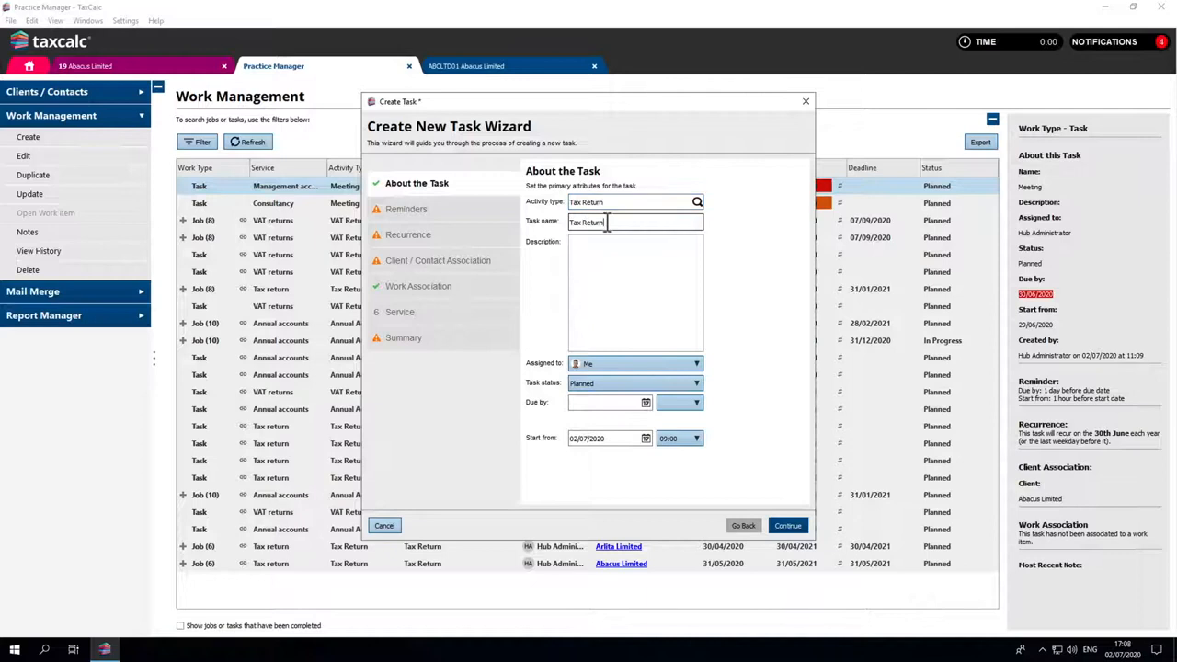
pyautogui.write('2020')
# Describe the task as "Tax Return 2020 due to send out to the client." and assign it to the first colleague listed after Me
pyautogui.click(603, 243)
pyautogui.write('Tax Return 2020 du')
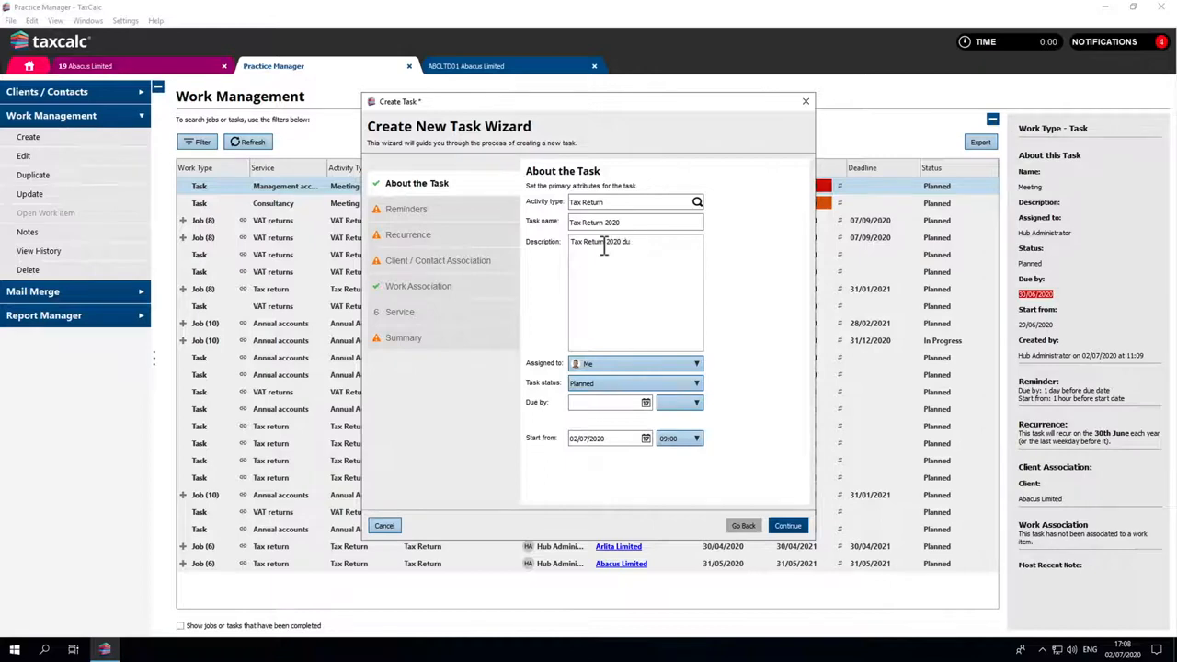
pyautogui.write('e to send out to the client.')
pyautogui.click(613, 363)
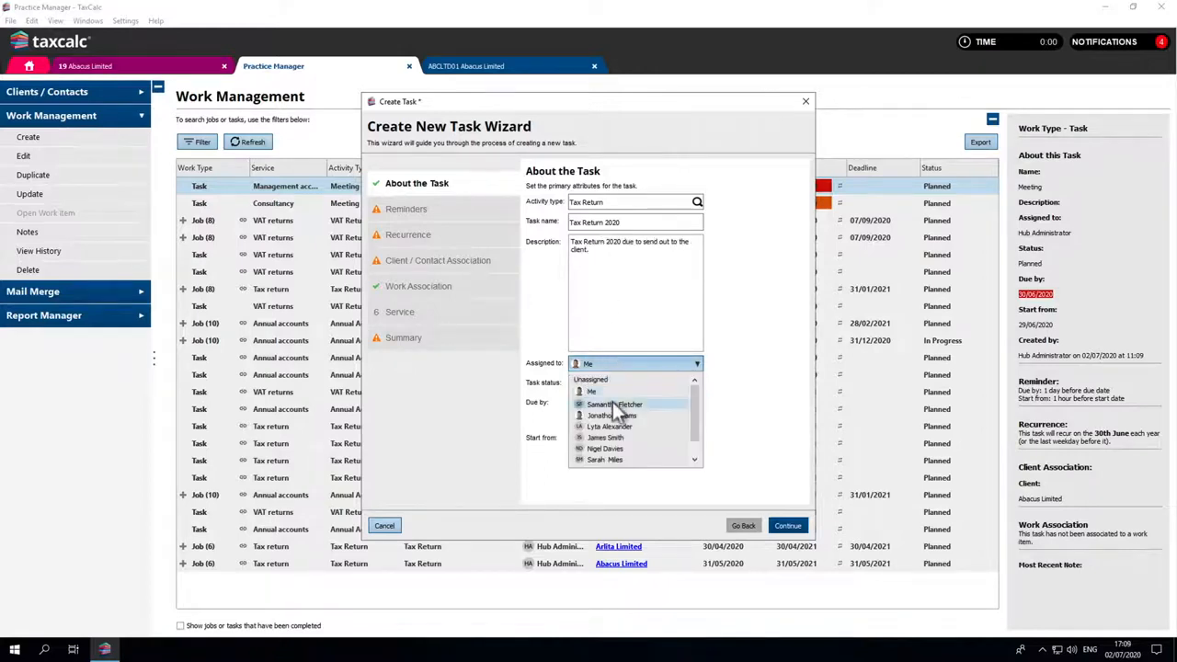
pyautogui.click(614, 405)
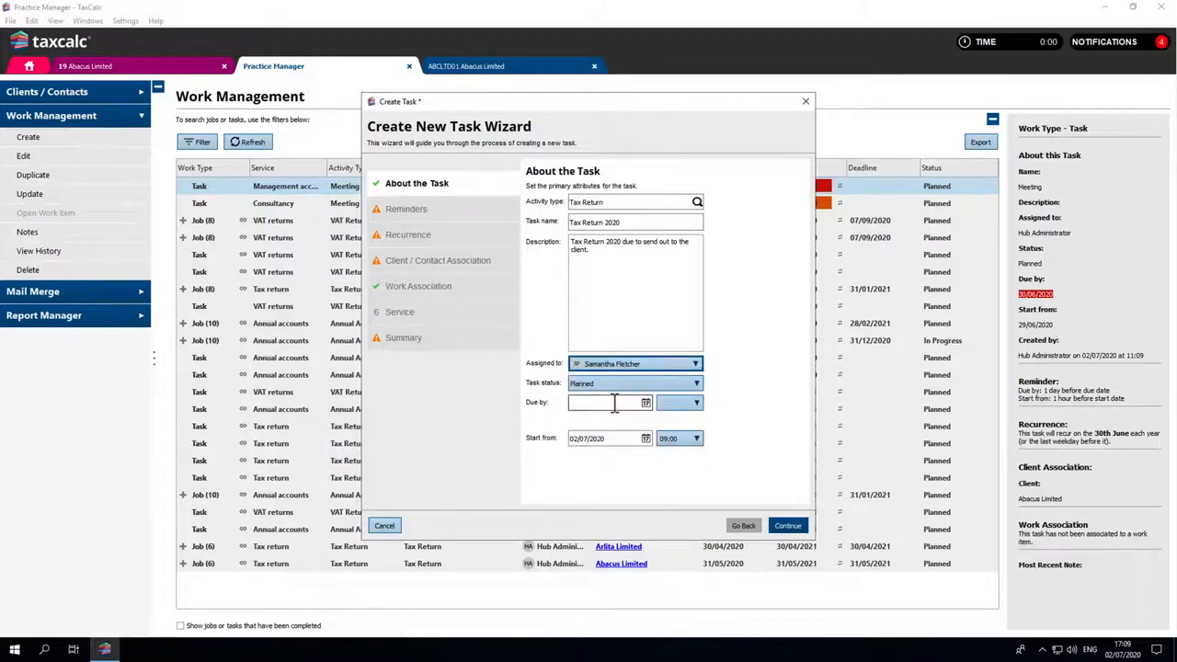
# Set the task to be due by 31/08/2020 at 12:00
pyautogui.click(614, 404)
pyautogui.write('310820')
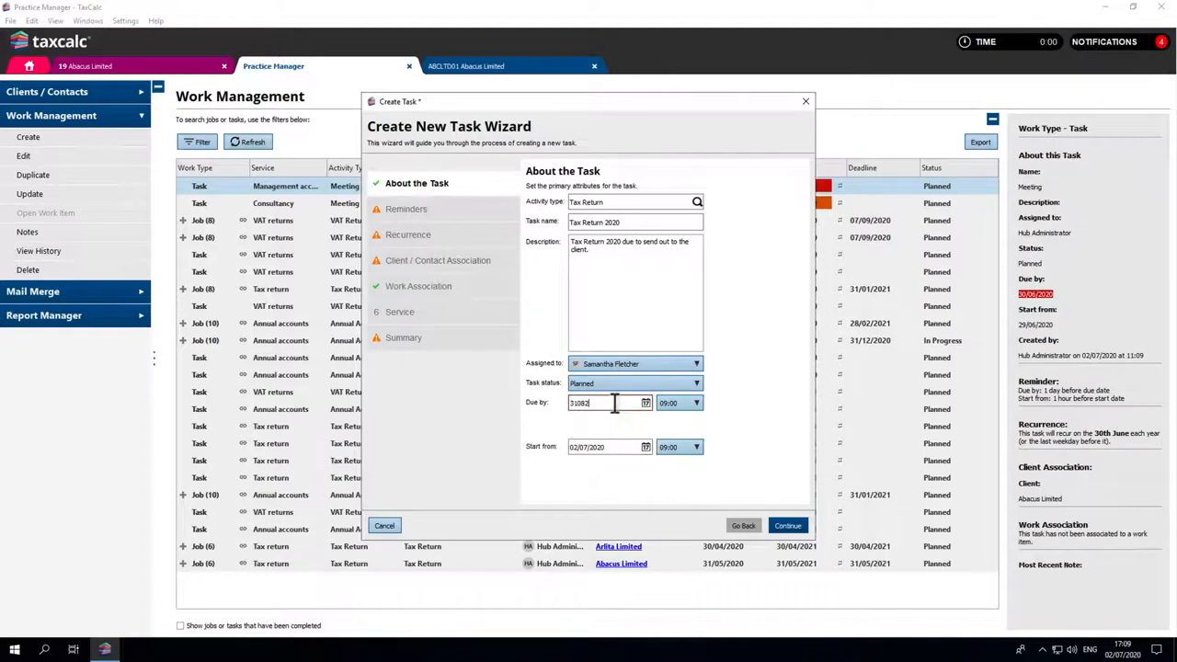
pyautogui.click(697, 407)
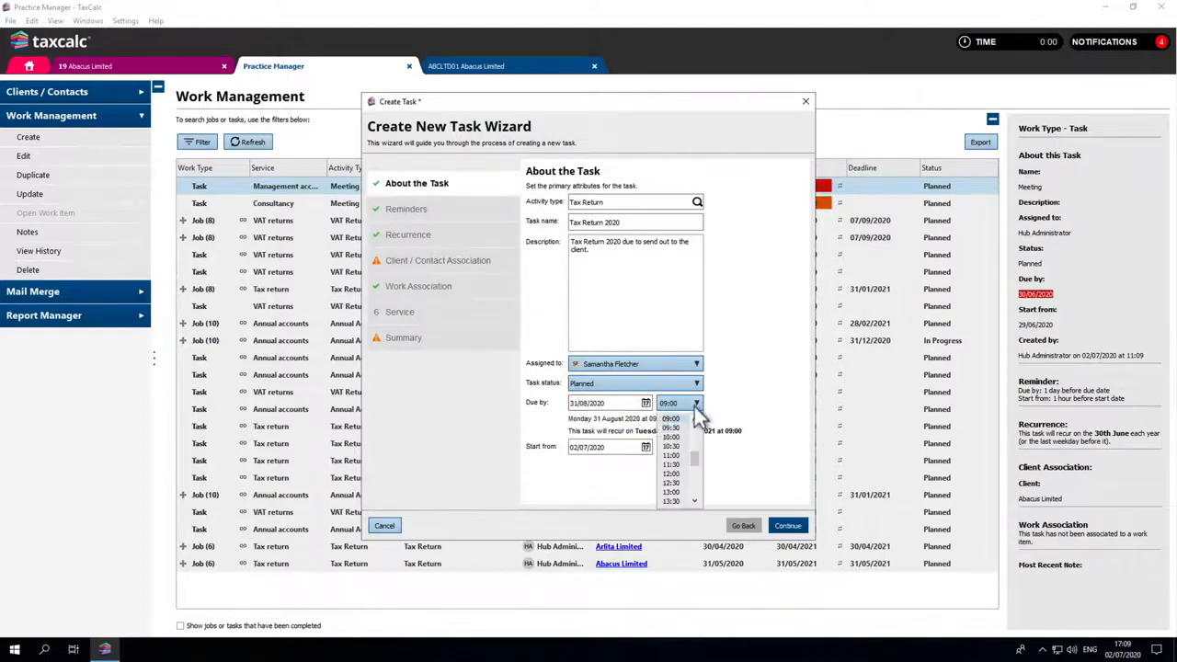
pyautogui.click(675, 481)
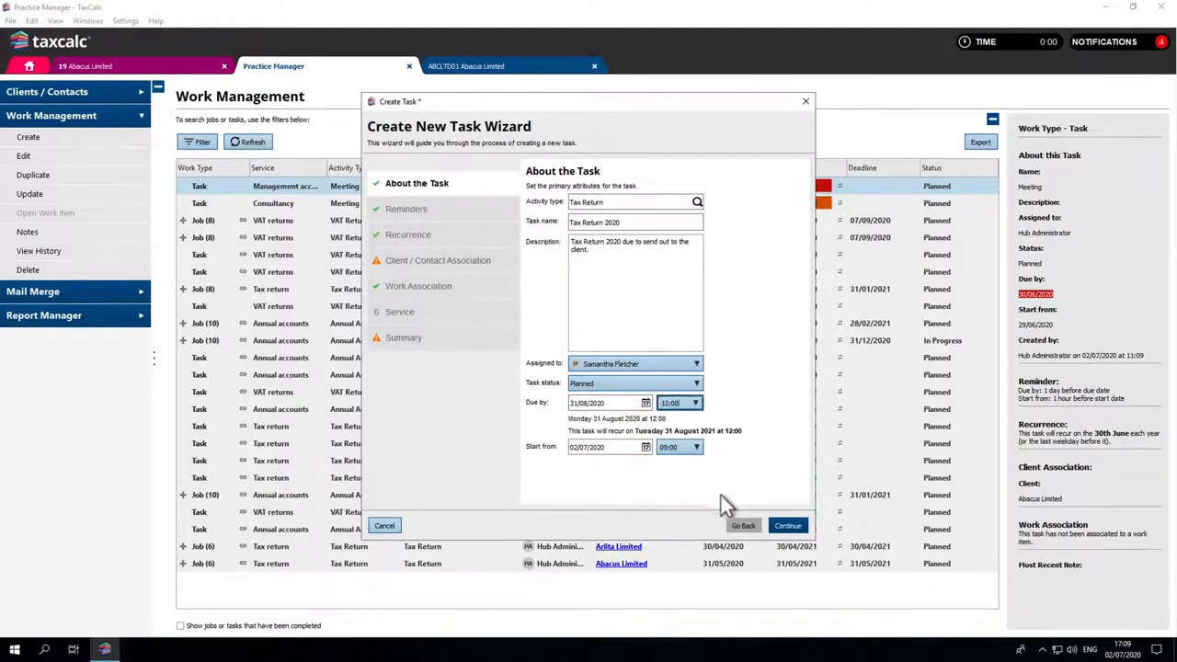
# Set the task's due date reminder to 1 week before it is due and turn off the start date reminder
pyautogui.click(788, 526)
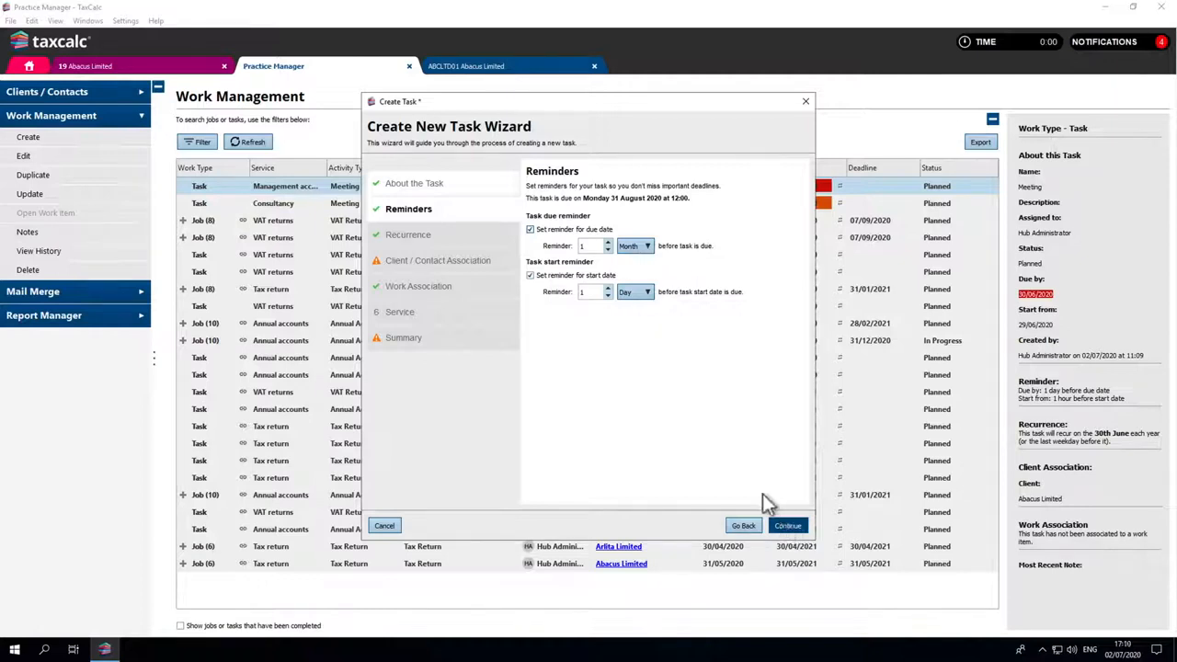
pyautogui.click(636, 255)
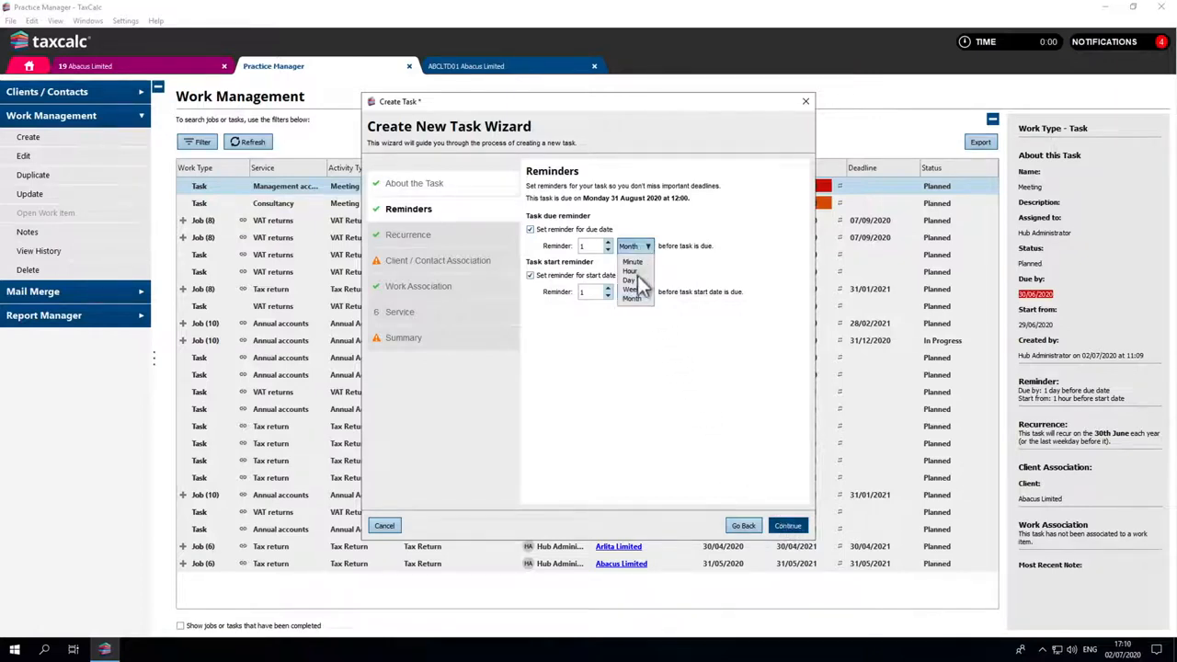
pyautogui.click(638, 289)
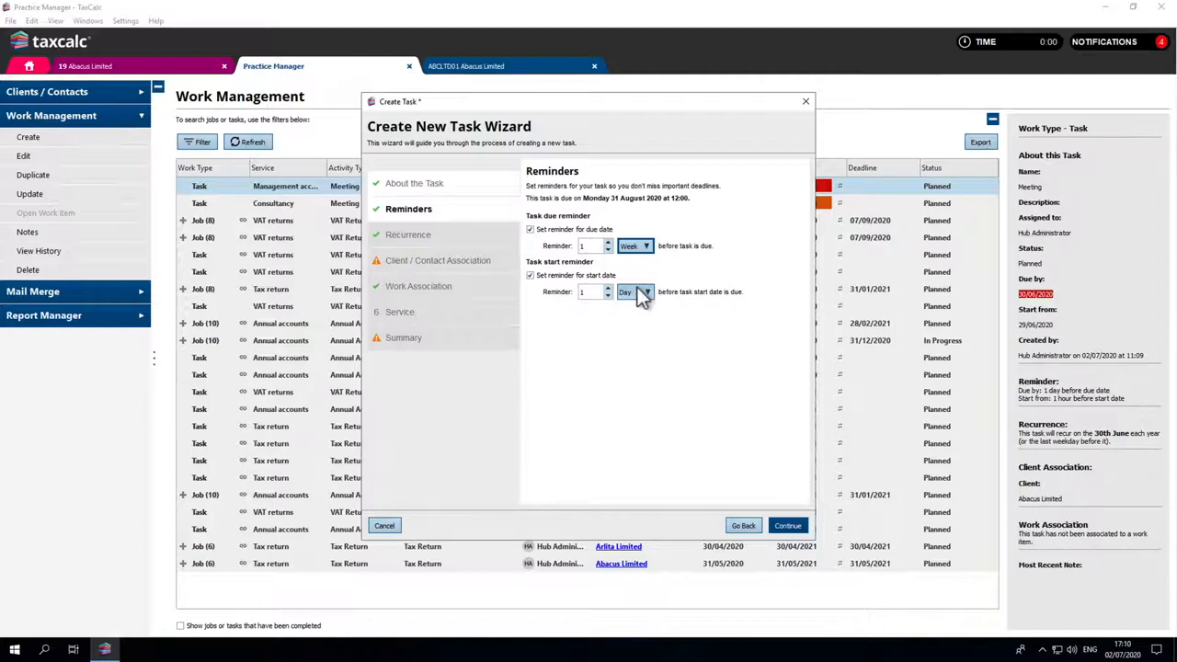
pyautogui.click(530, 276)
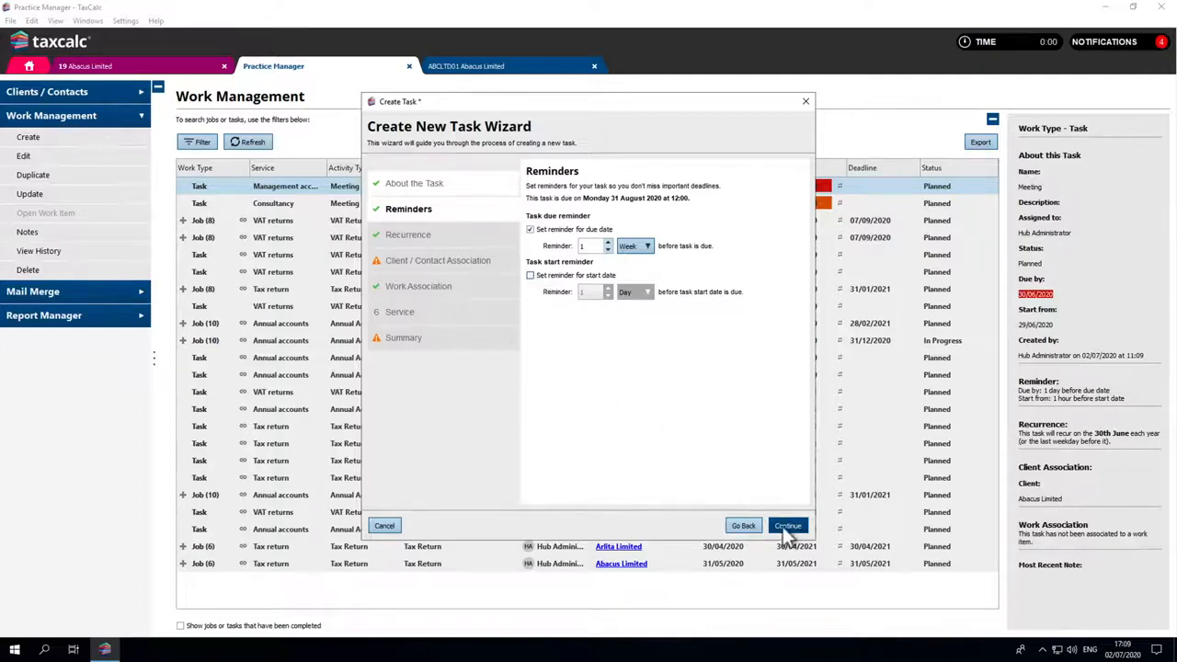
pyautogui.click(788, 527)
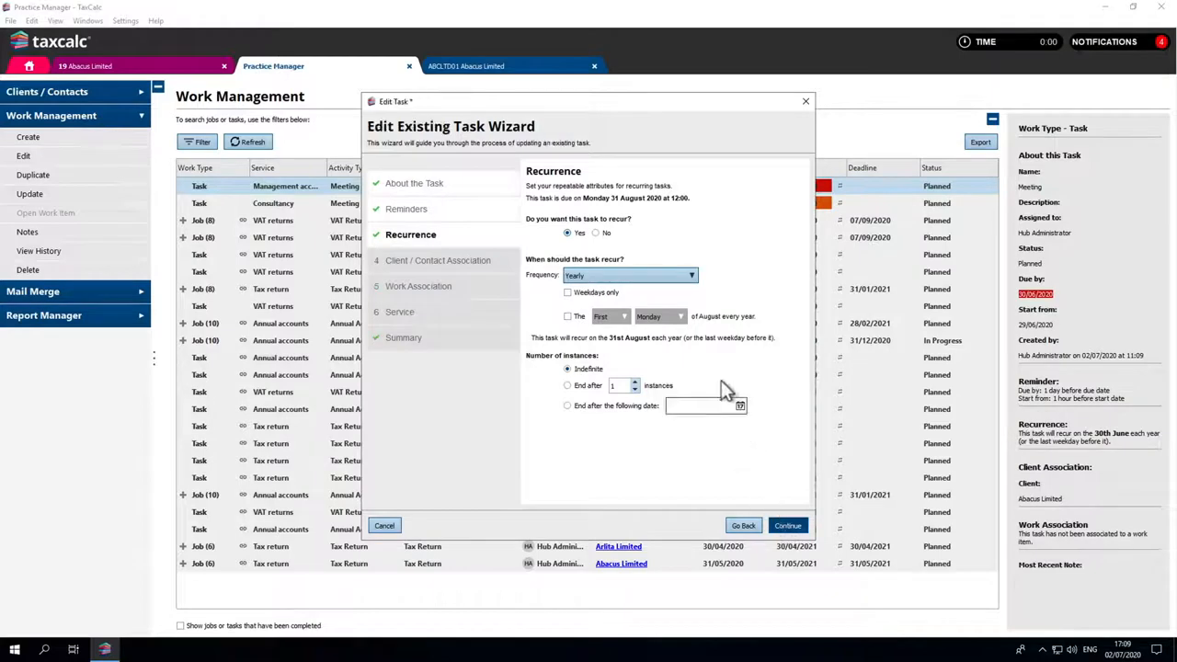
# Set the task's recurrence frequency to Yearly and accept the recurrence settings
pyautogui.click(678, 275)
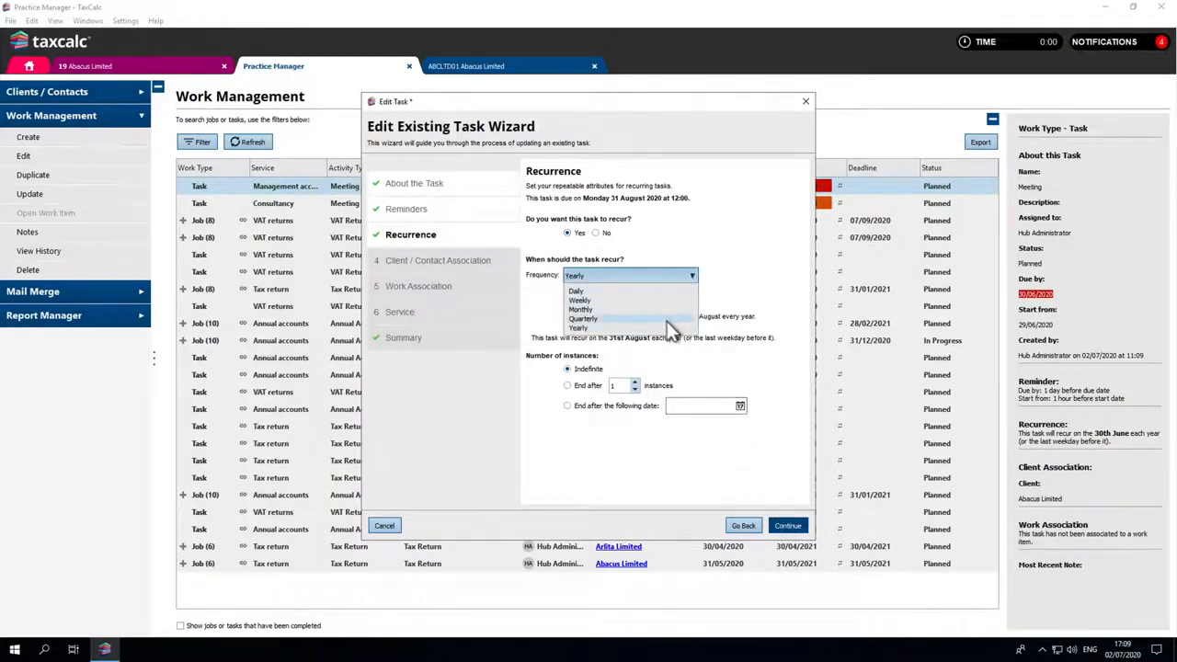
pyautogui.click(667, 329)
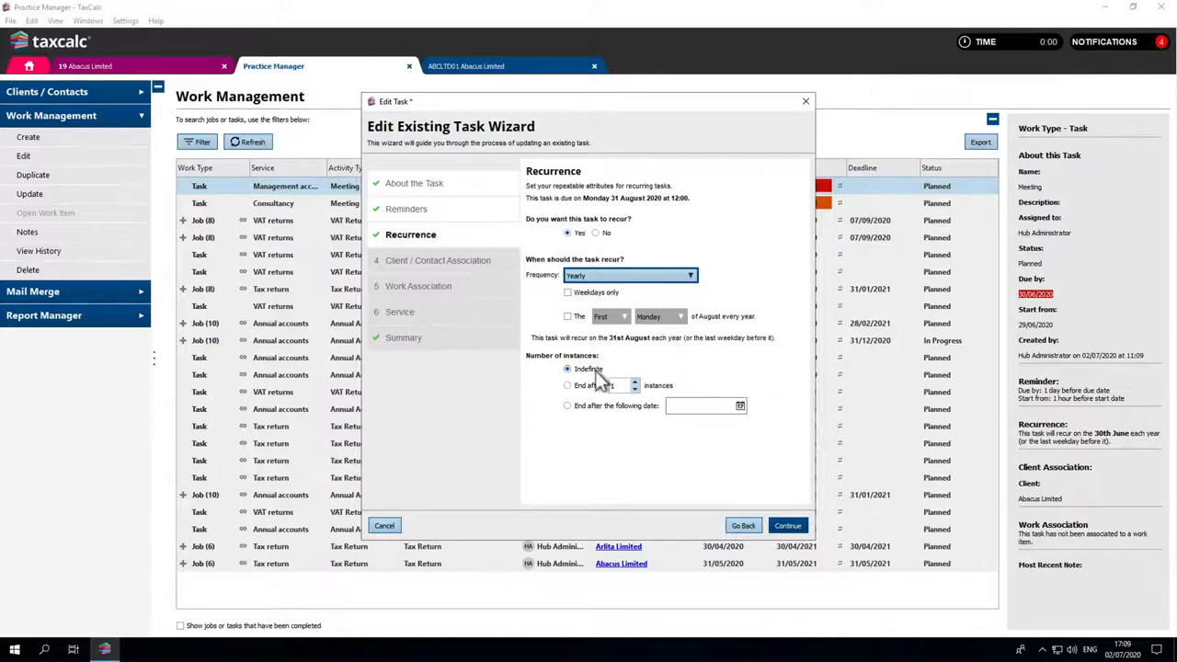
pyautogui.click(780, 526)
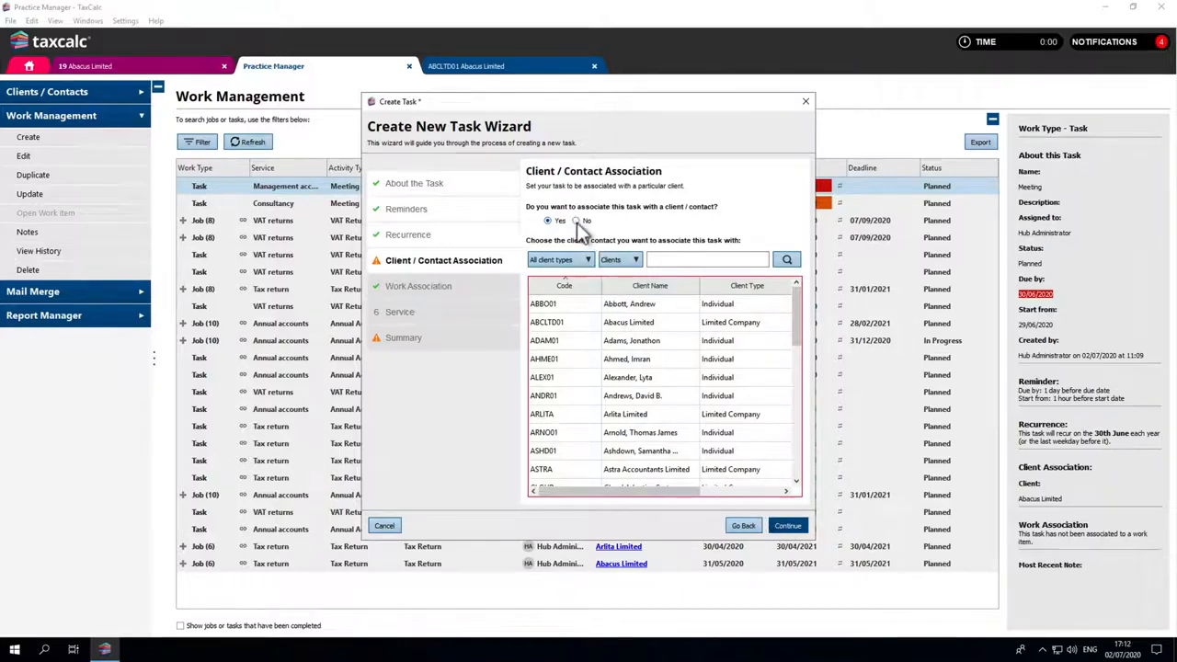
# Associate the task with the first client in the list and with that client's 5 April 2020 return
pyautogui.click(615, 311)
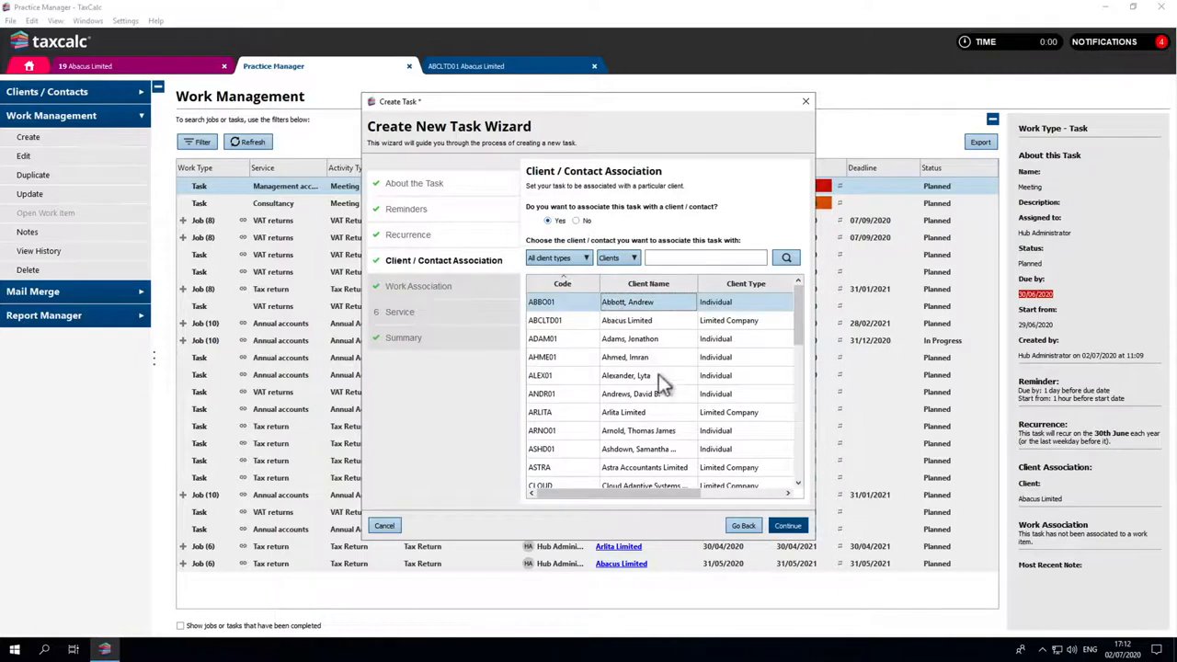
pyautogui.click(781, 528)
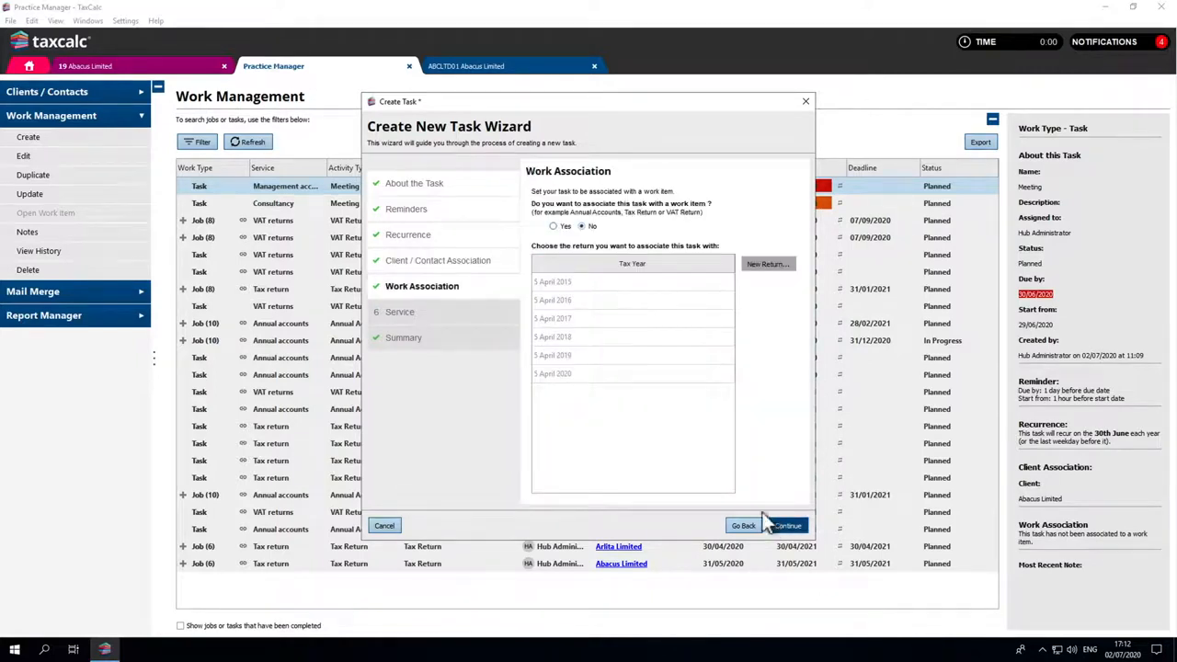
pyautogui.click(553, 228)
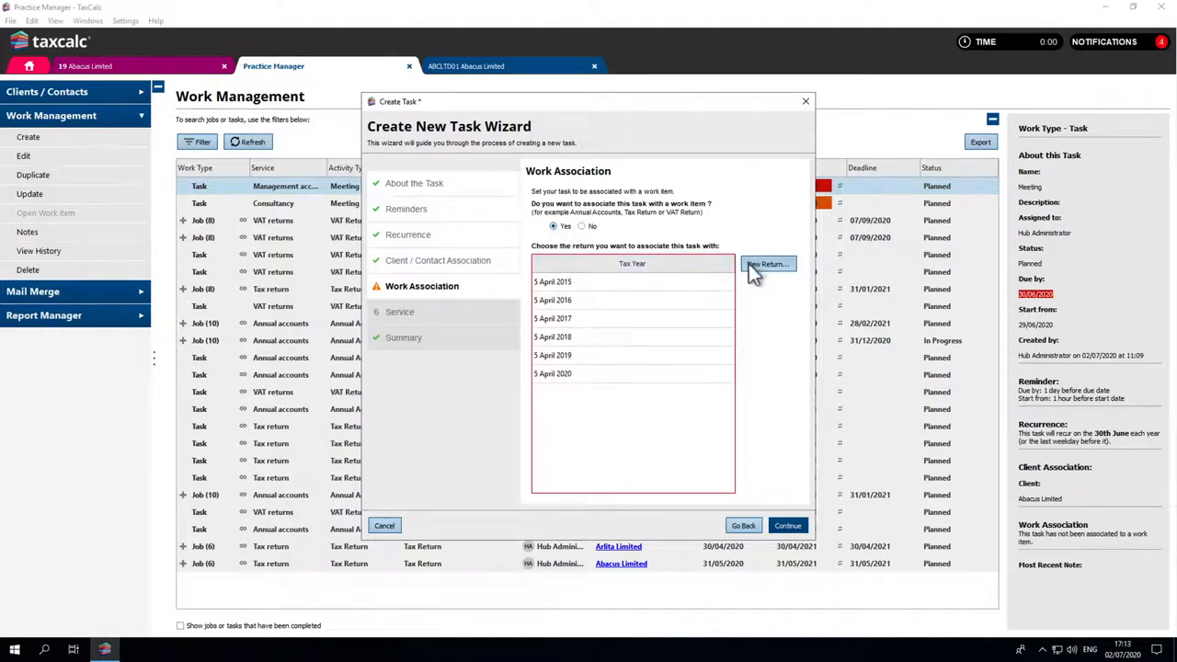
pyautogui.click(675, 375)
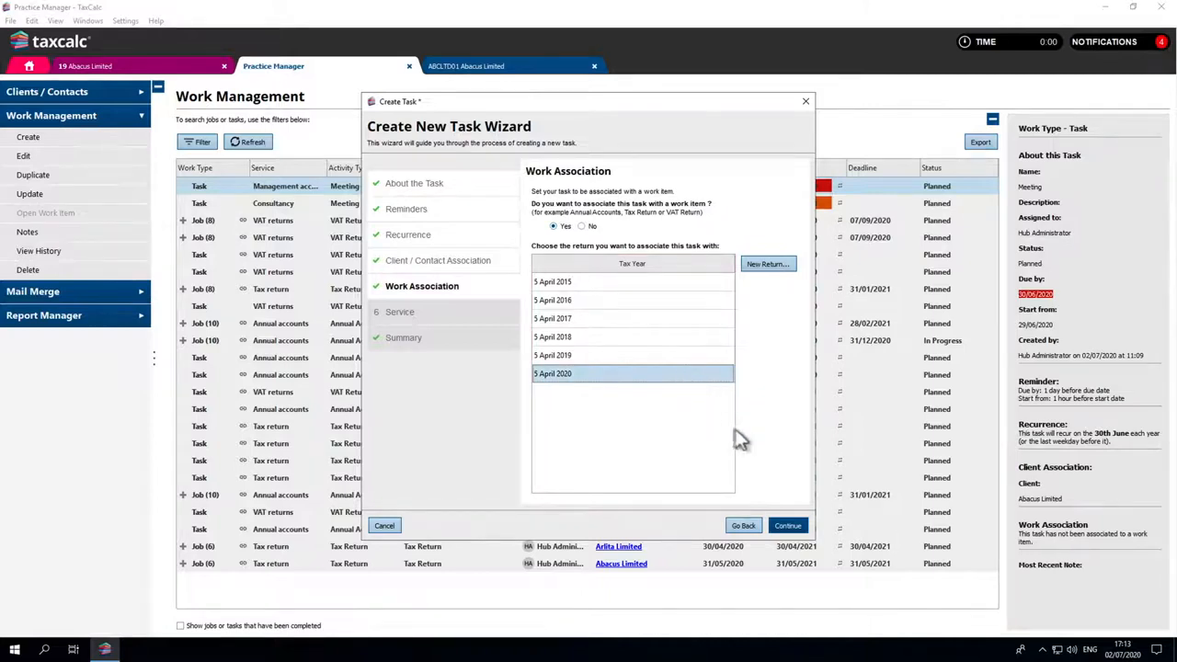
pyautogui.click(787, 526)
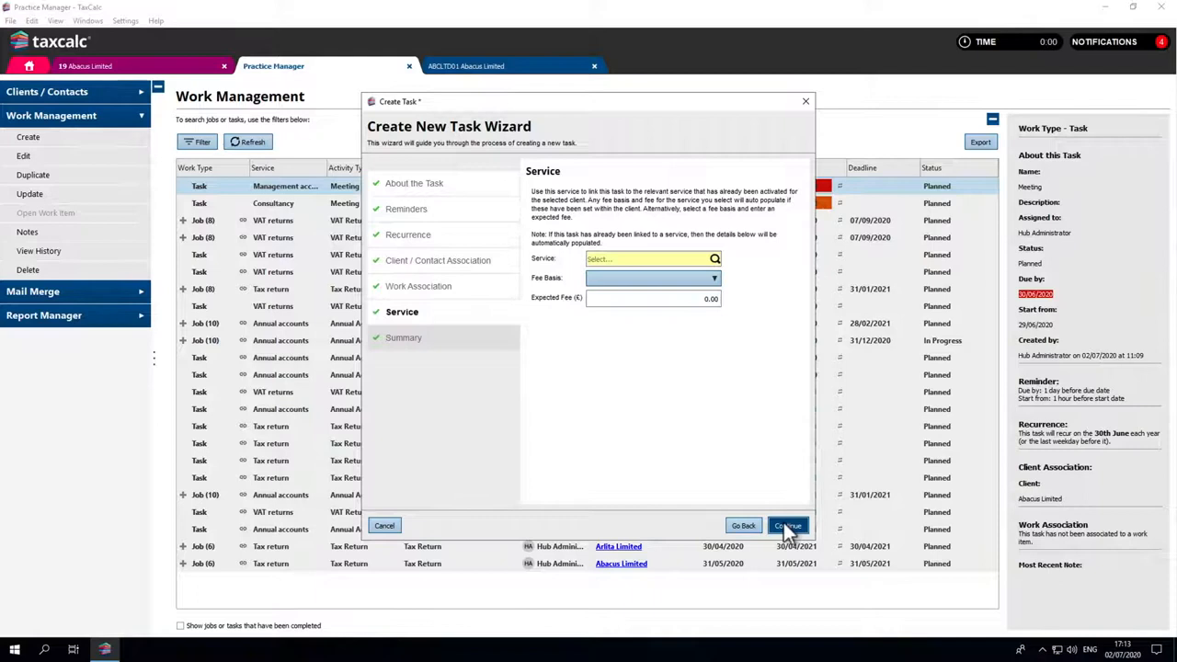
# Link the task to the client's Tax return service and finish creating the task
pyautogui.click(715, 260)
pyautogui.click(708, 320)
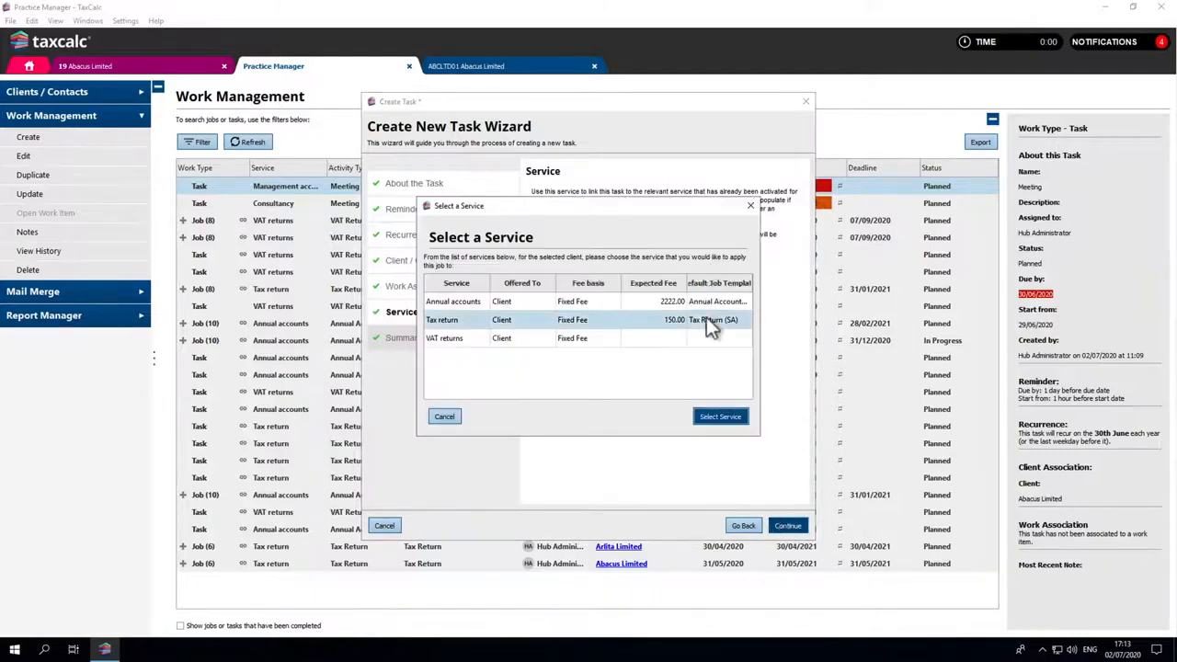
pyautogui.click(715, 417)
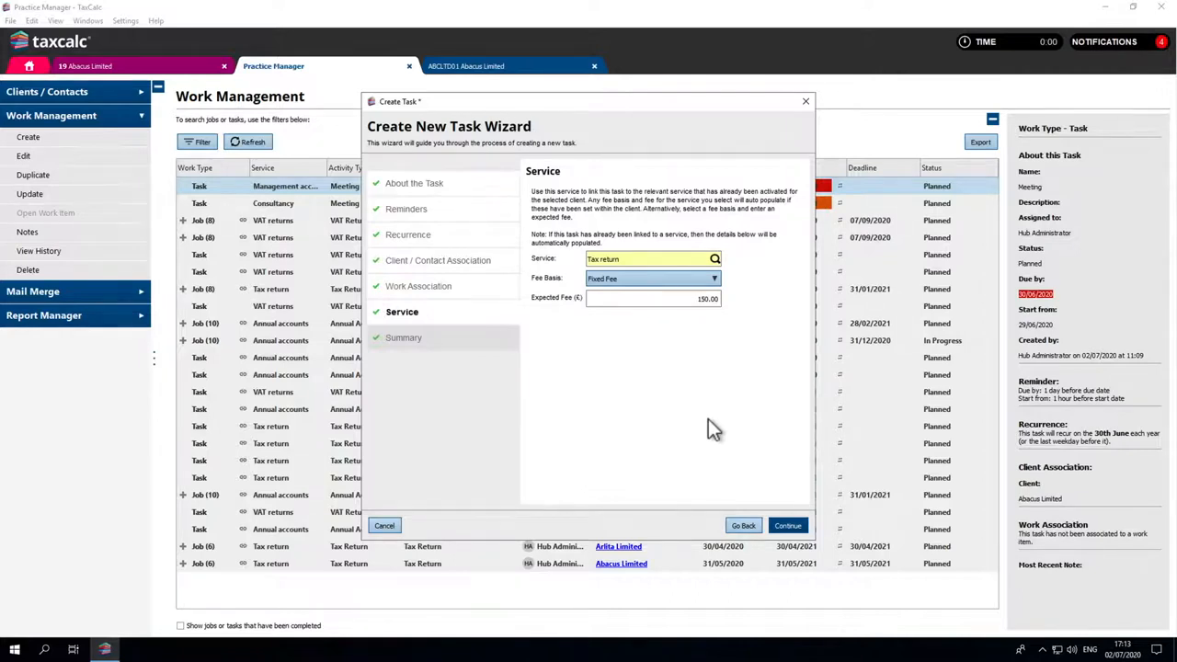
pyautogui.click(786, 526)
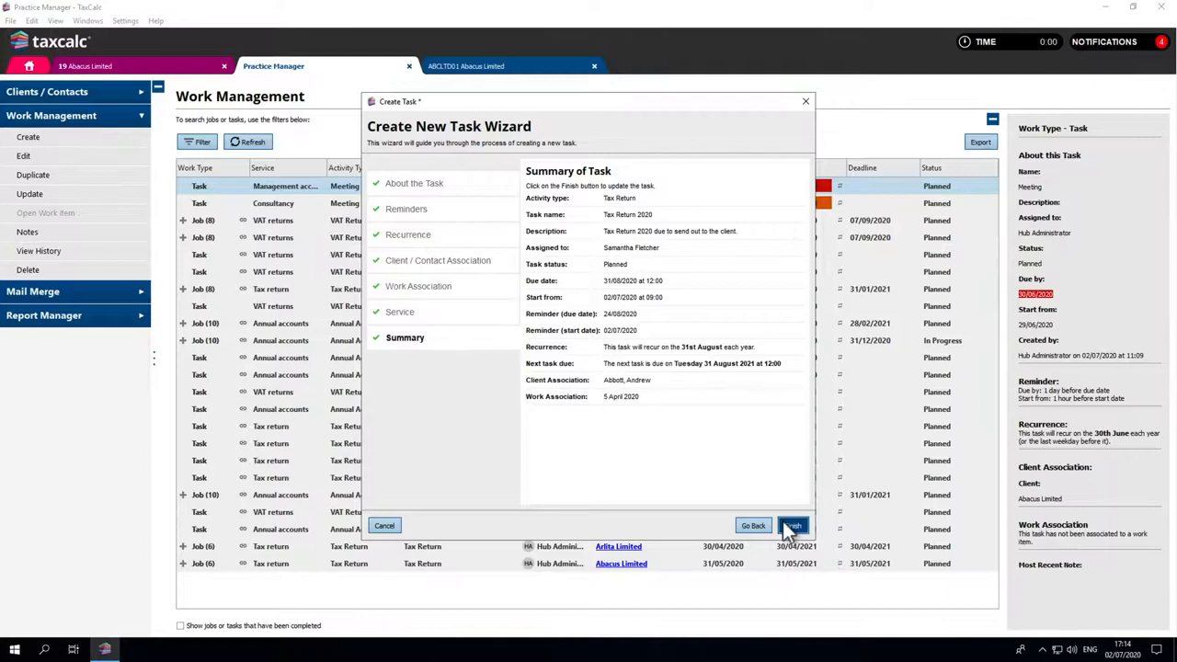
pyautogui.click(792, 526)
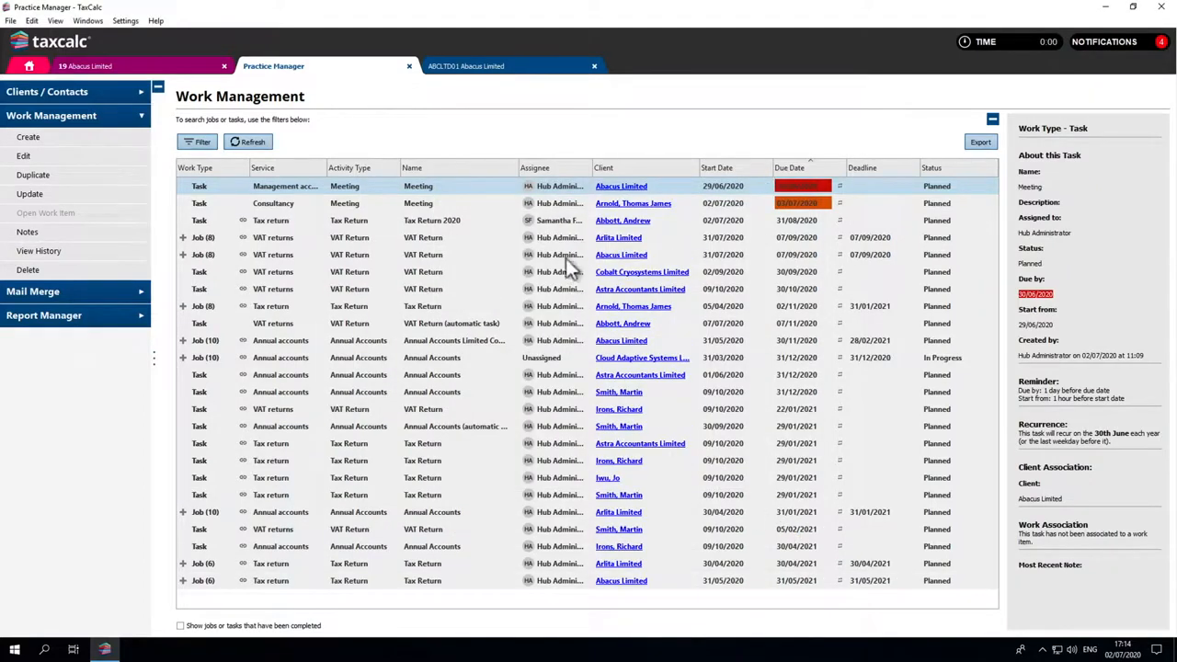
# Open the tax return linked to the Tax Return 2020 task from the work list
pyautogui.click(557, 224)
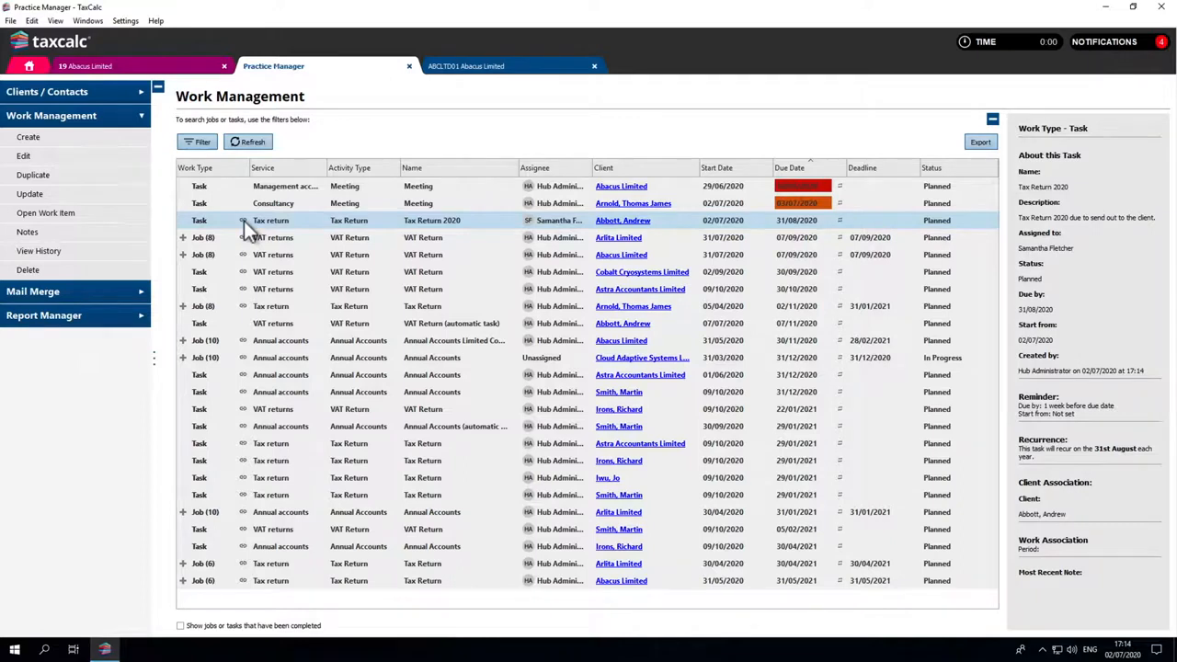
pyautogui.click(142, 216)
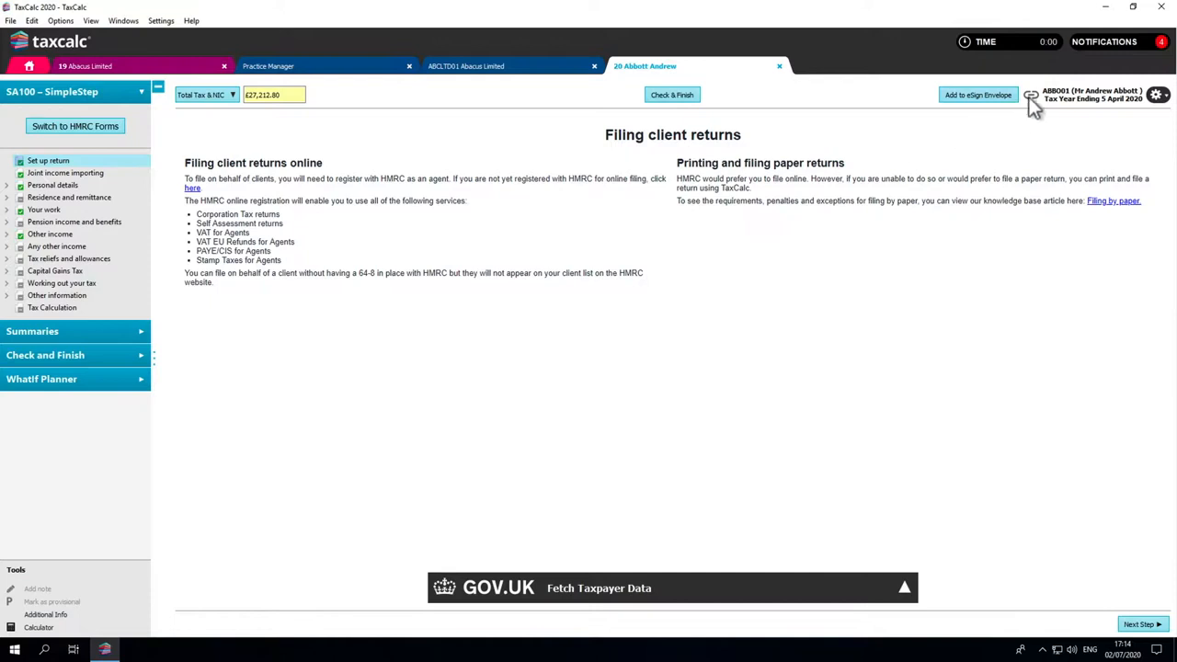
pyautogui.moveTo(1031, 101)
# View the outstanding work for this client from the open return and select the Tax Return task
pyautogui.click(1157, 96)
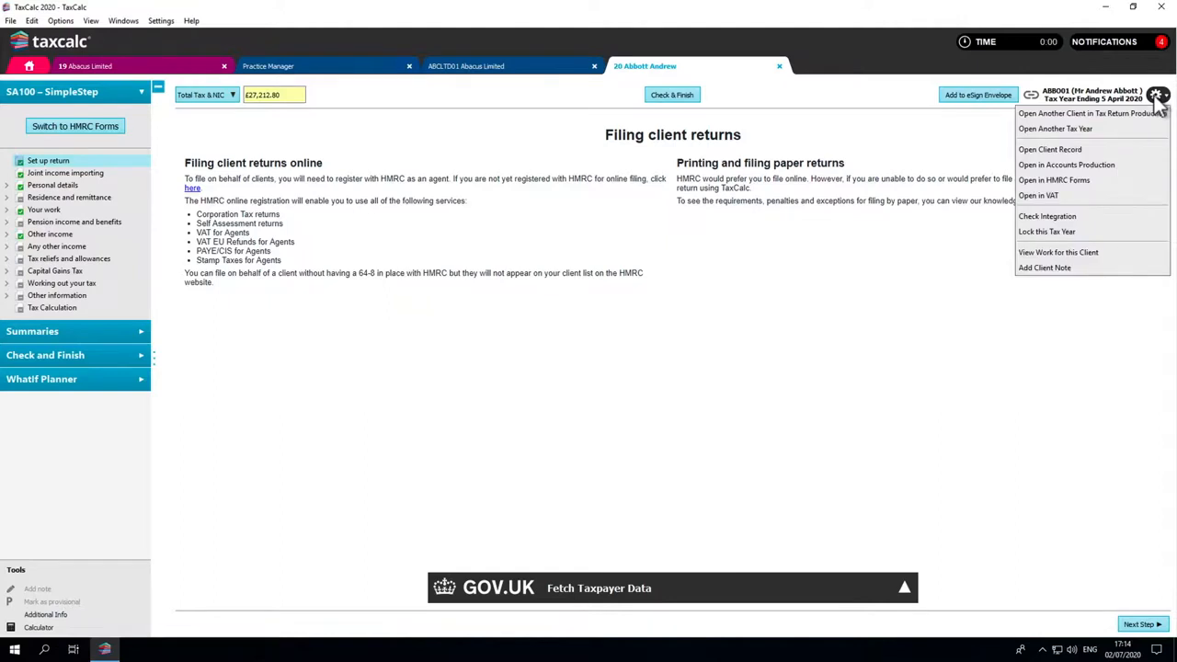
pyautogui.click(1096, 253)
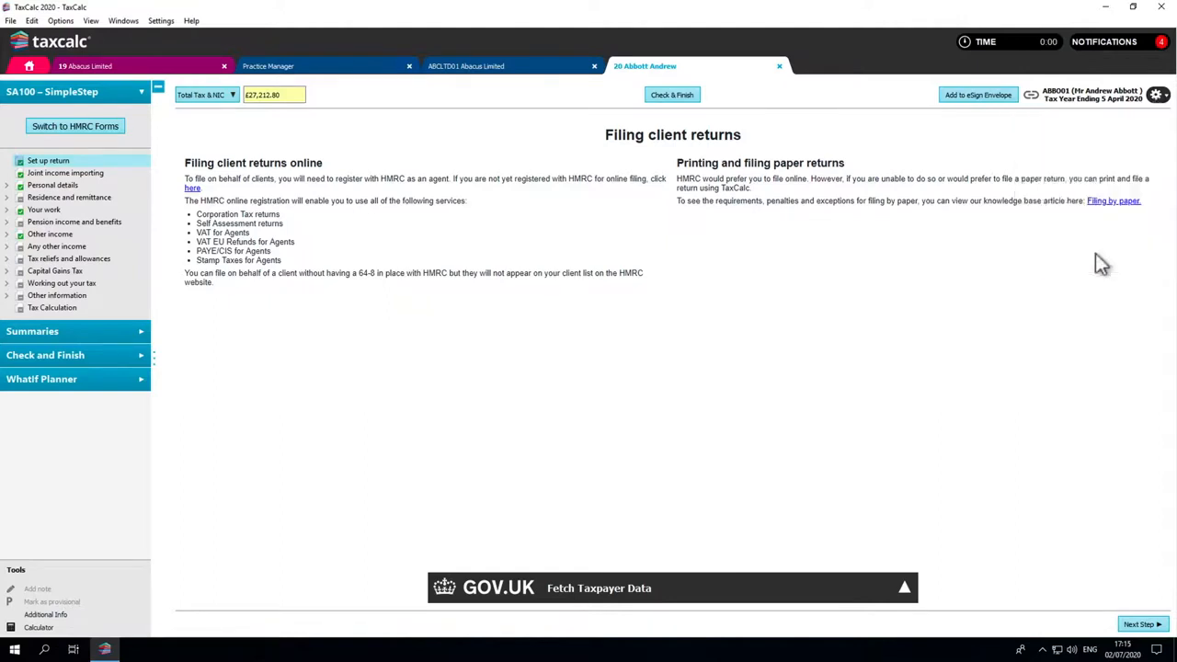
pyautogui.click(809, 303)
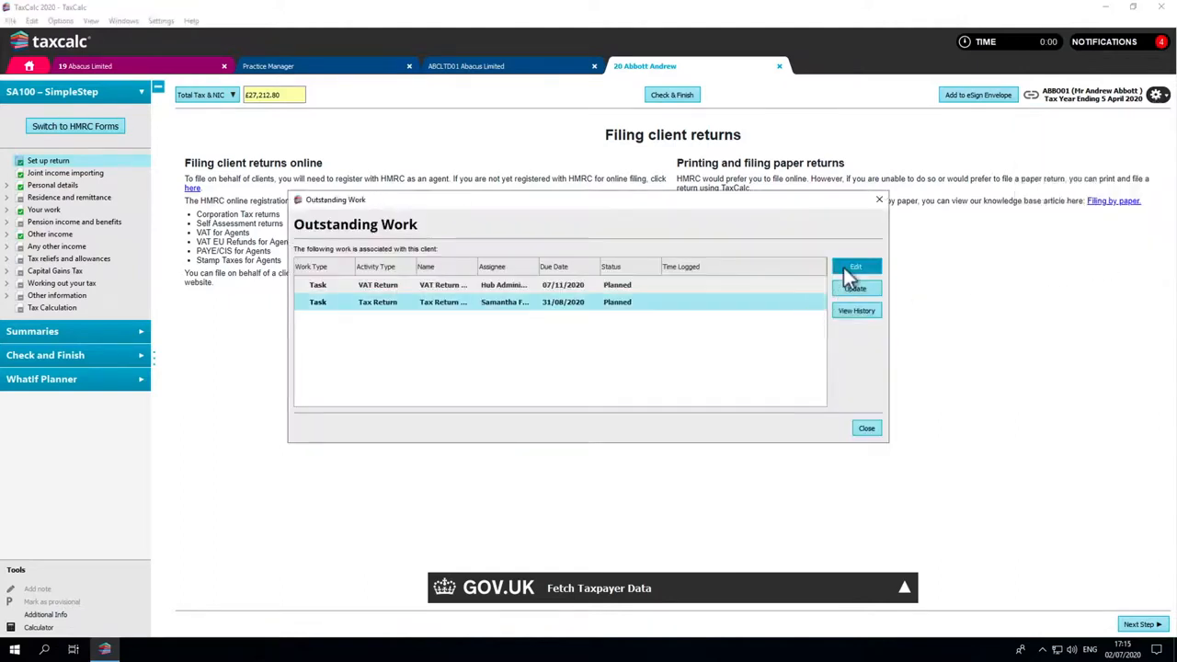